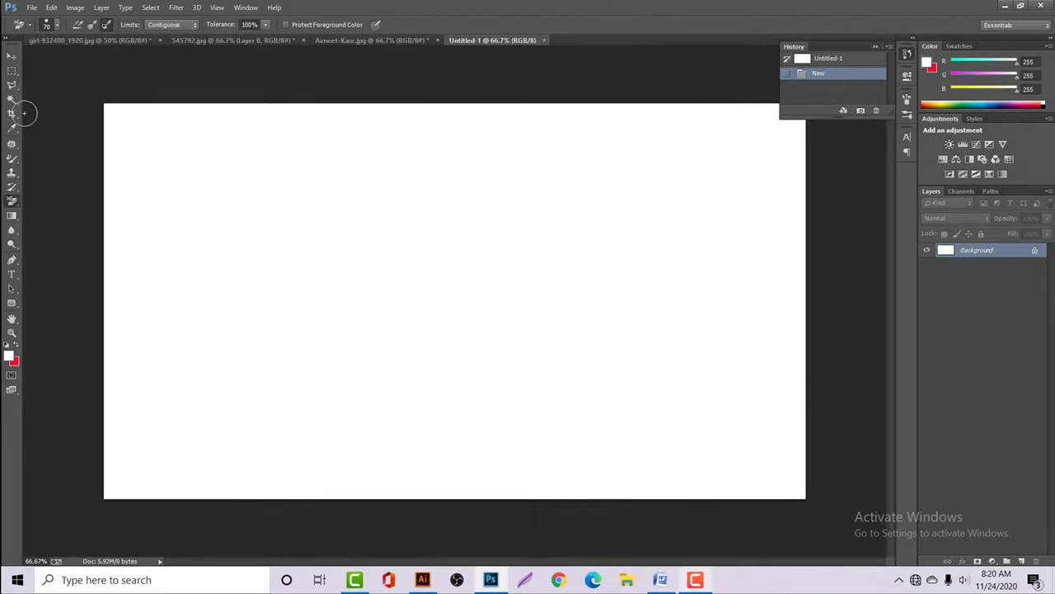
Choose the Background Eraser with Continuous sampling and a 70 px brush, then show the portrait
right_click(12, 202)
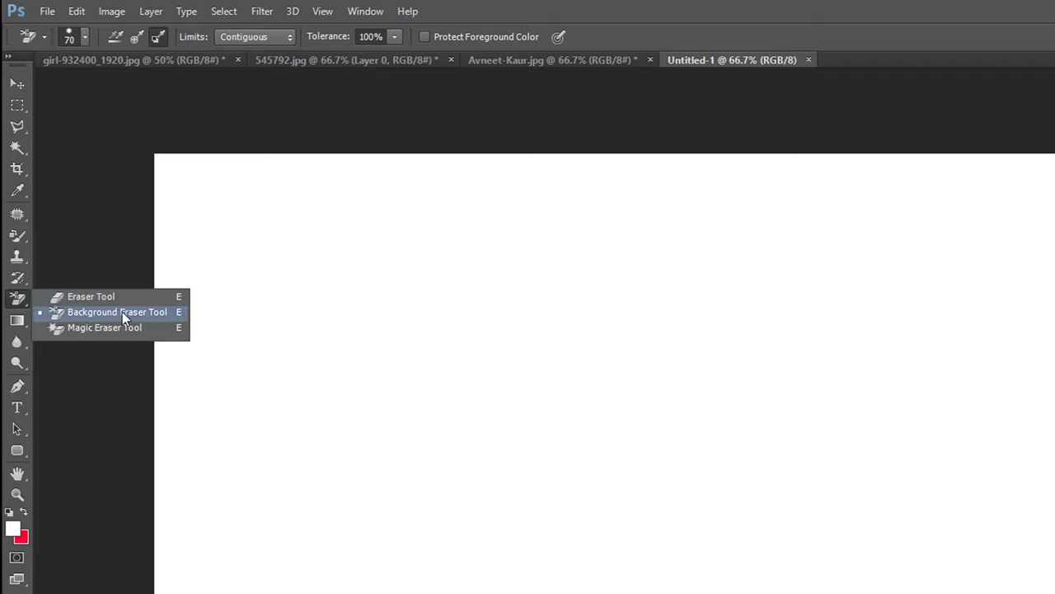
key("e")
left_click(122, 312)
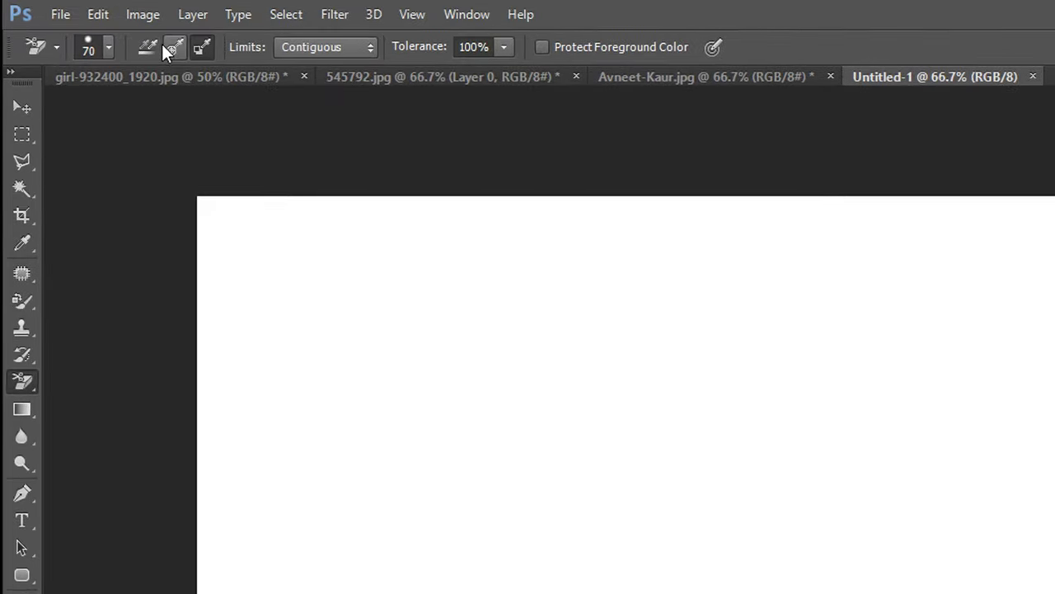
left_click(142, 45)
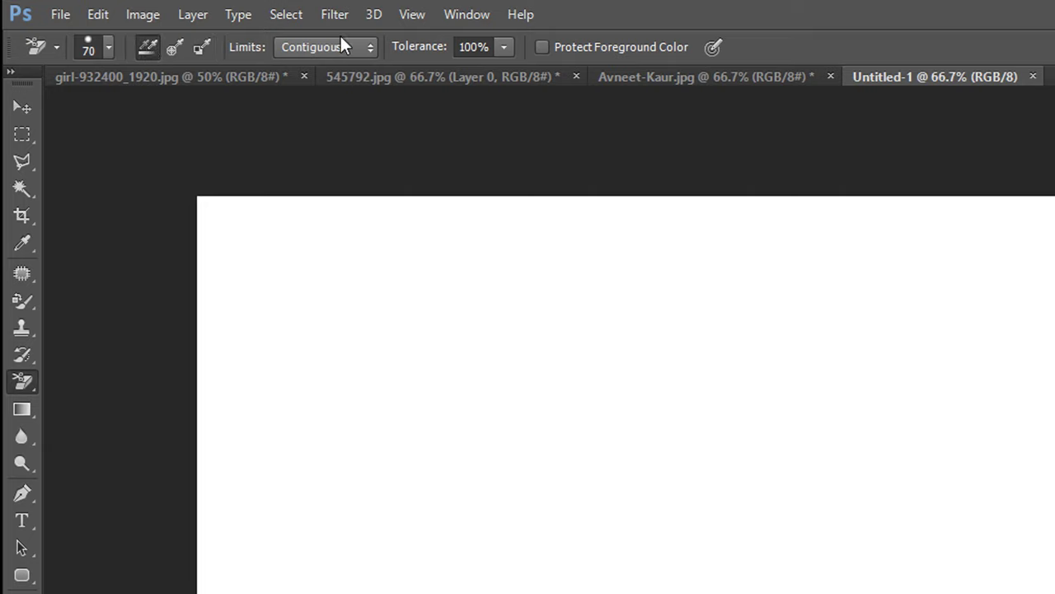
left_click(108, 47)
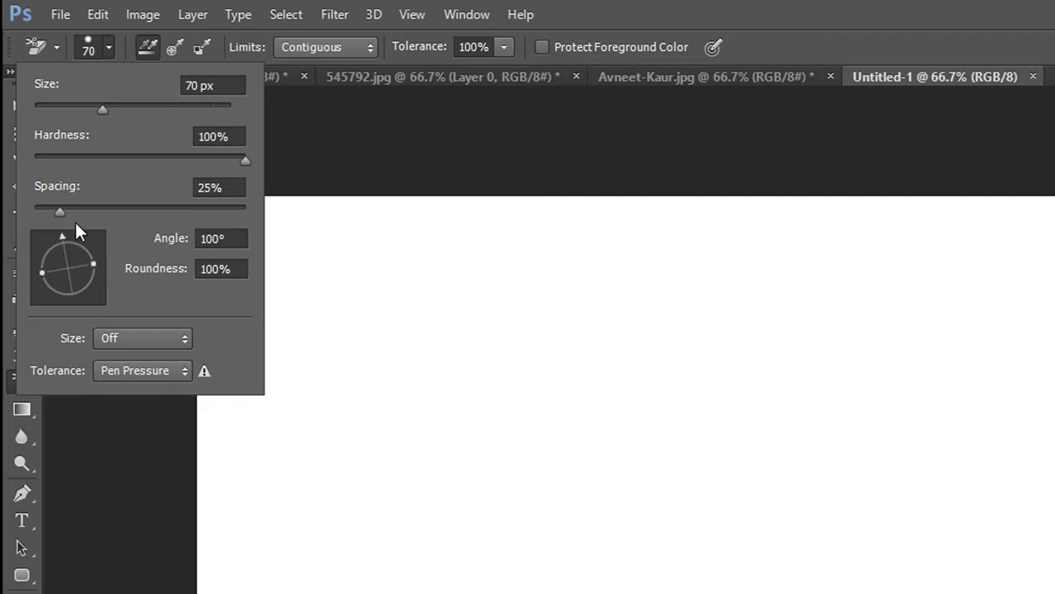
left_click(346, 104)
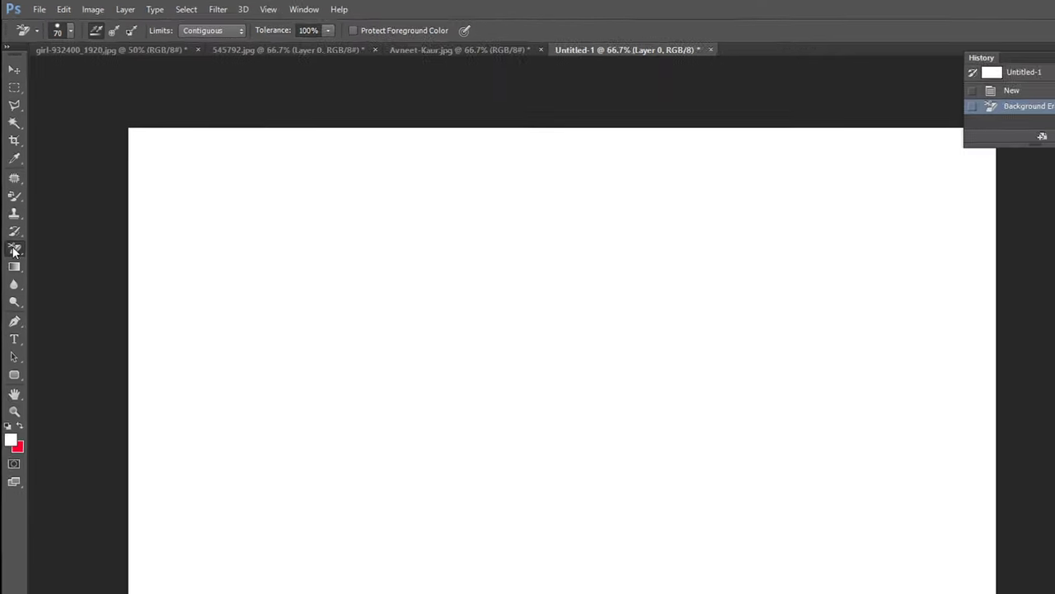
left_click(432, 45)
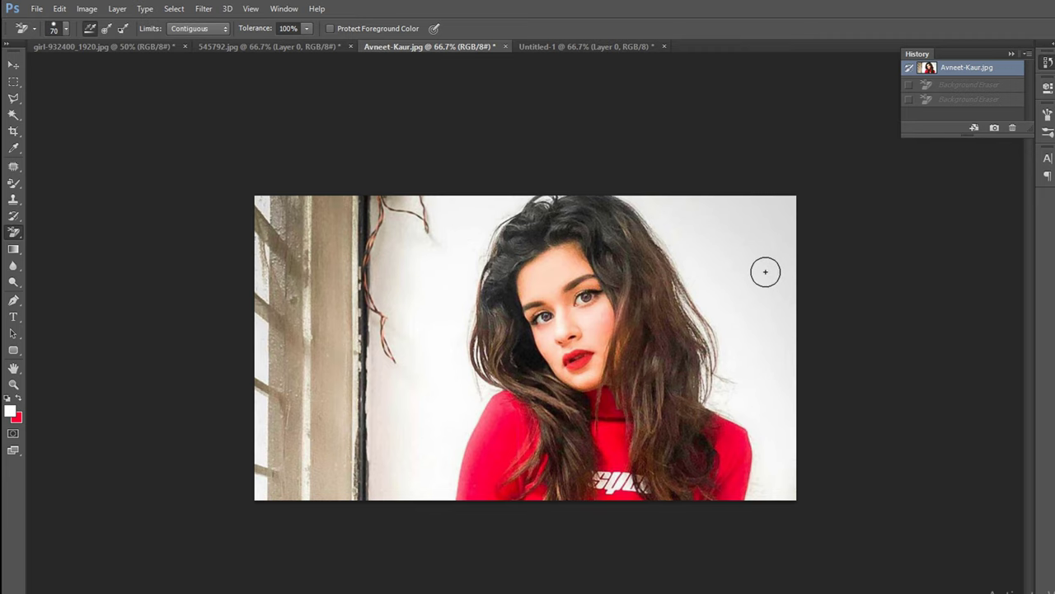
At 100% view, adjust the eraser tolerance and erase the portrait's left white backdrop to transparency
key("ctrl+plus")
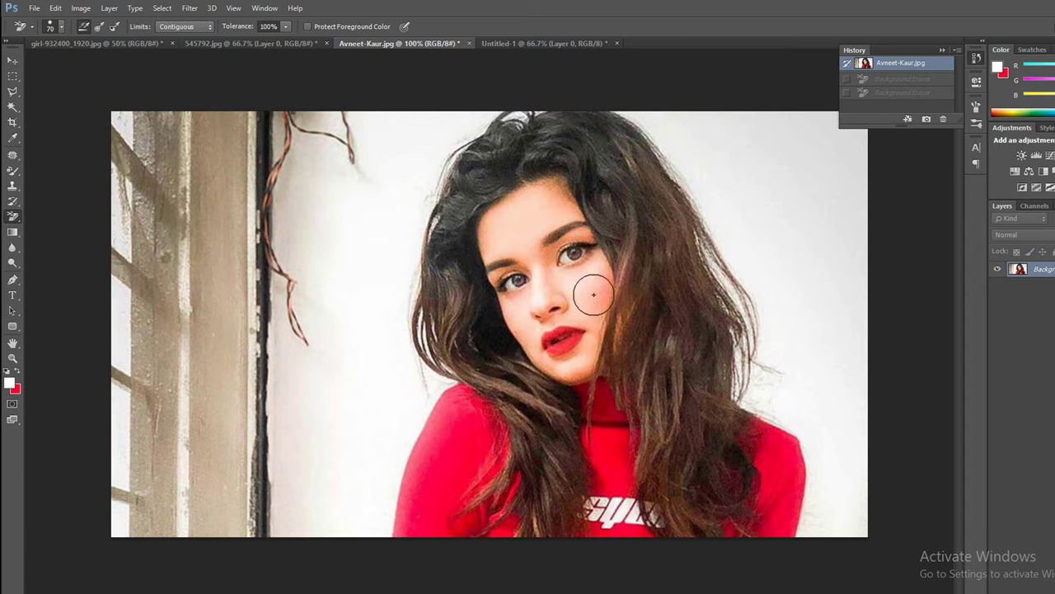
left_click(294, 223)
left_click_drag(285, 26, 291, 28)
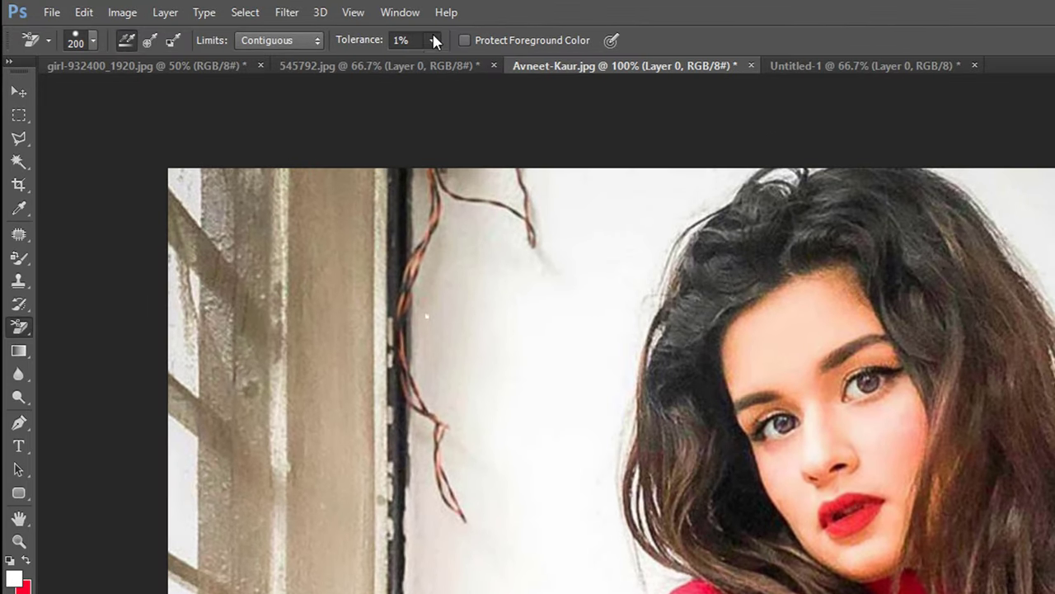
left_click(435, 42)
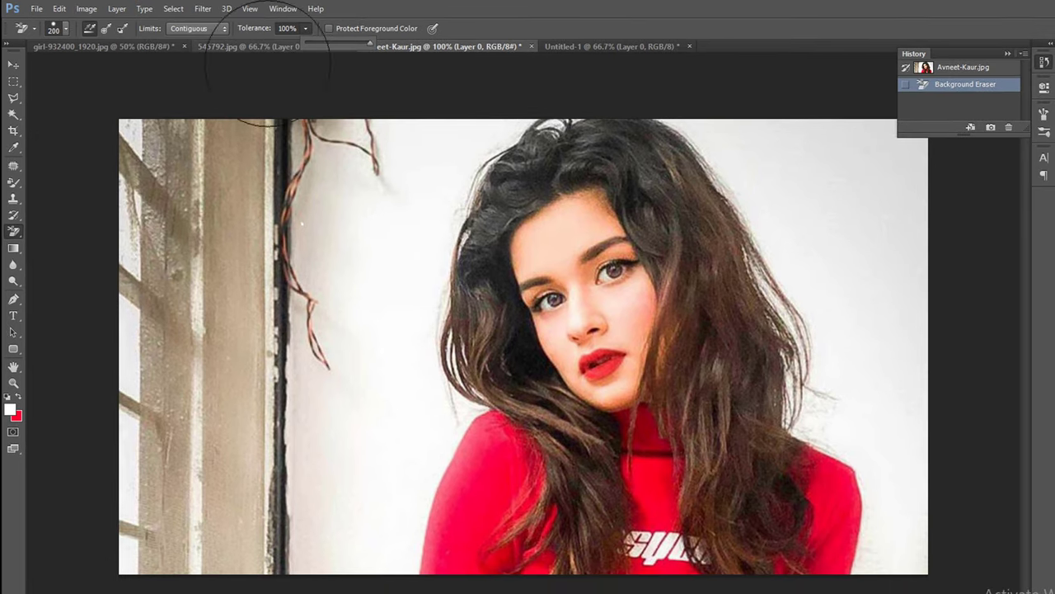
mouse_move(176, 207)
left_mouse_down()
mouse_move(264, 164)
mouse_move(239, 167)
mouse_move(278, 191)
mouse_move(330, 255)
mouse_move(155, 405)
mouse_move(142, 264)
mouse_move(215, 320)
mouse_move(181, 491)
mouse_move(202, 501)
mouse_move(278, 471)
mouse_move(334, 370)
mouse_move(355, 170)
mouse_move(323, 527)
left_mouse_up()
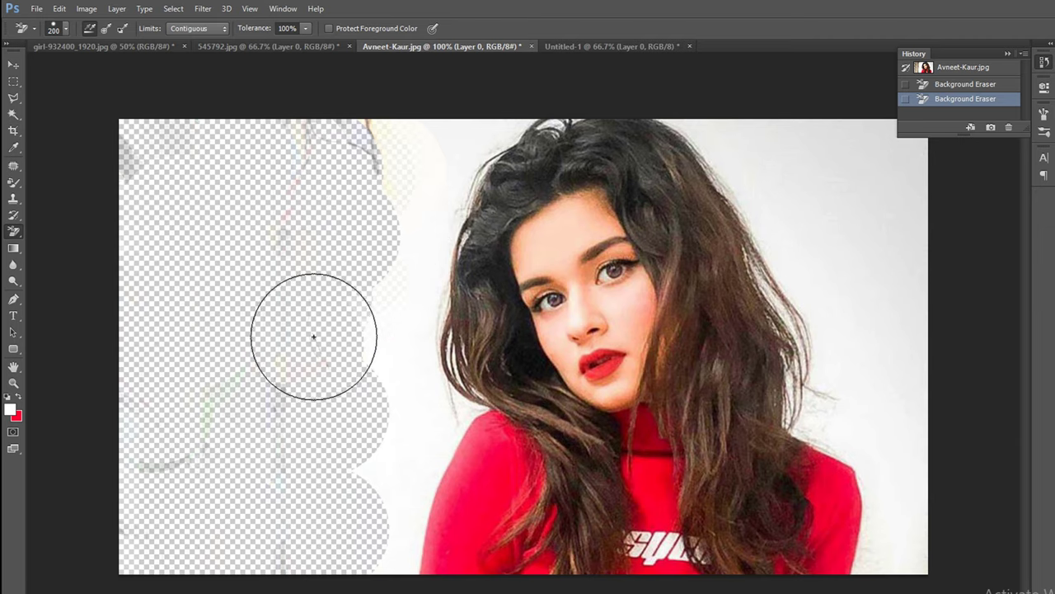
left_click(288, 46)
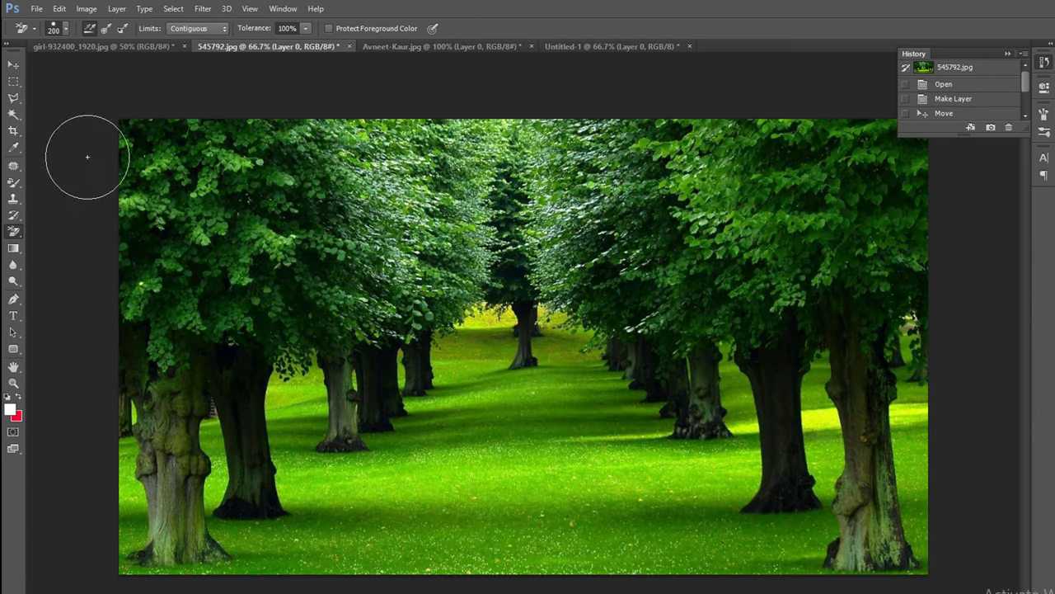
Drag the park photo onto the portrait and scale it proportionally to about 58%
left_click(13, 65)
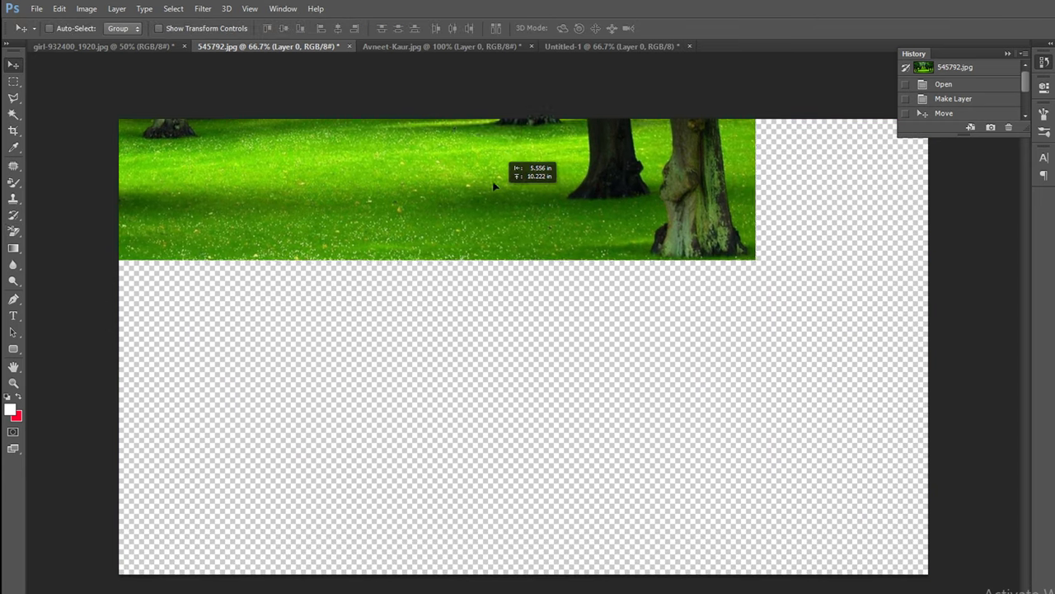
mouse_move(657, 504)
left_mouse_down()
mouse_move(468, 47)
mouse_move(577, 454)
left_mouse_up()
key("ctrl+t")
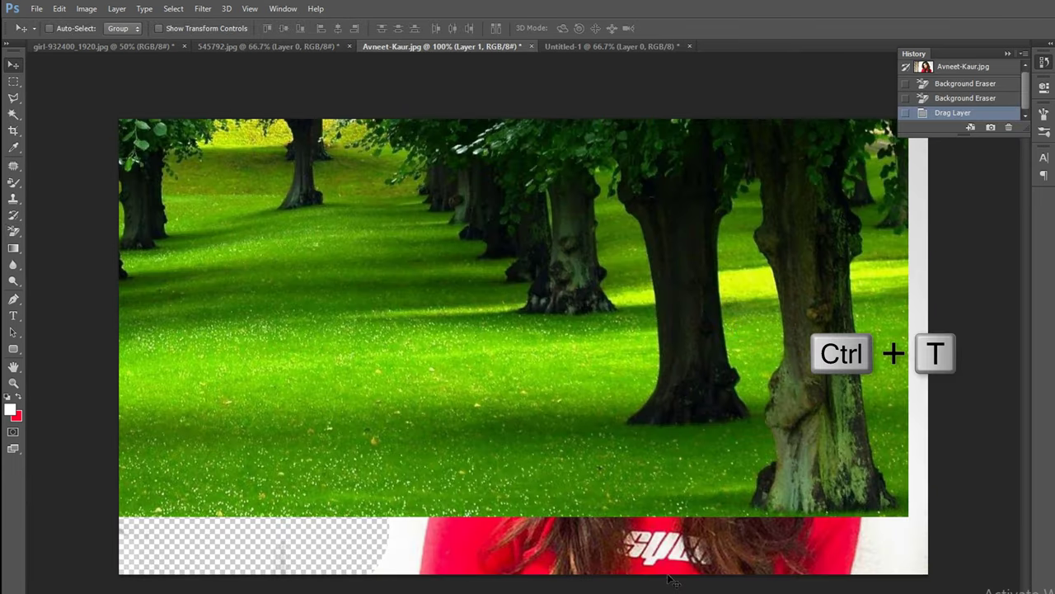
key("alt+shift")
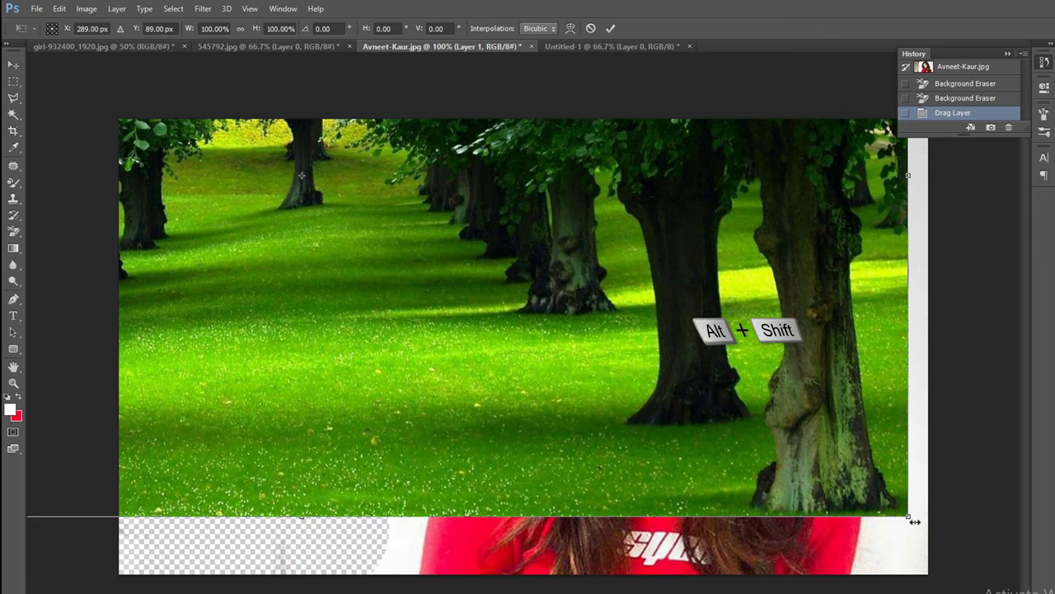
left_click_drag(911, 517, 691, 418)
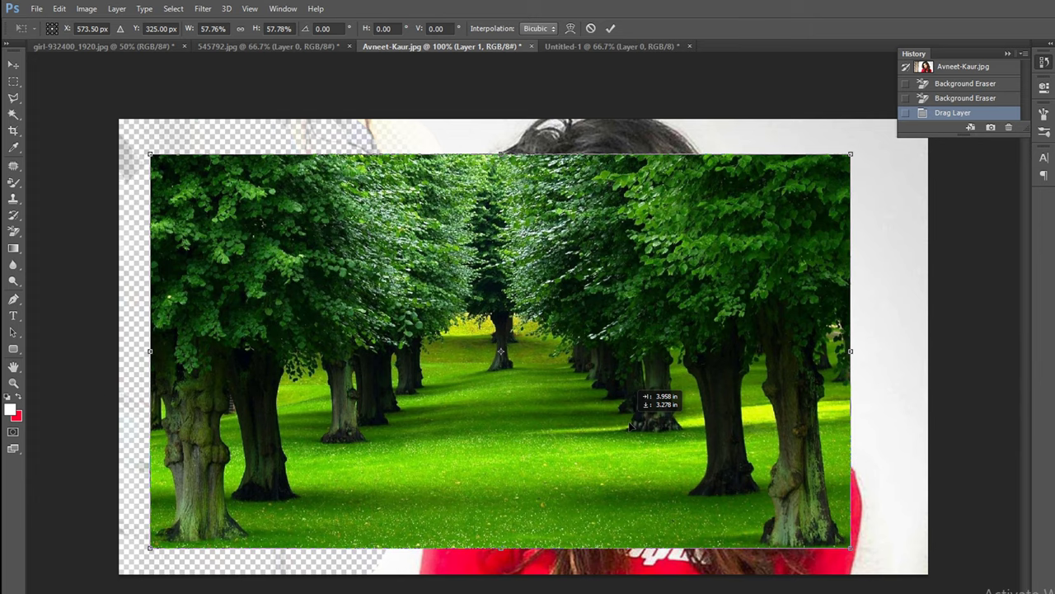
Centre the tree layer and enlarge it to fill the whole canvas, then commit the transform
left_click_drag(547, 348, 651, 441)
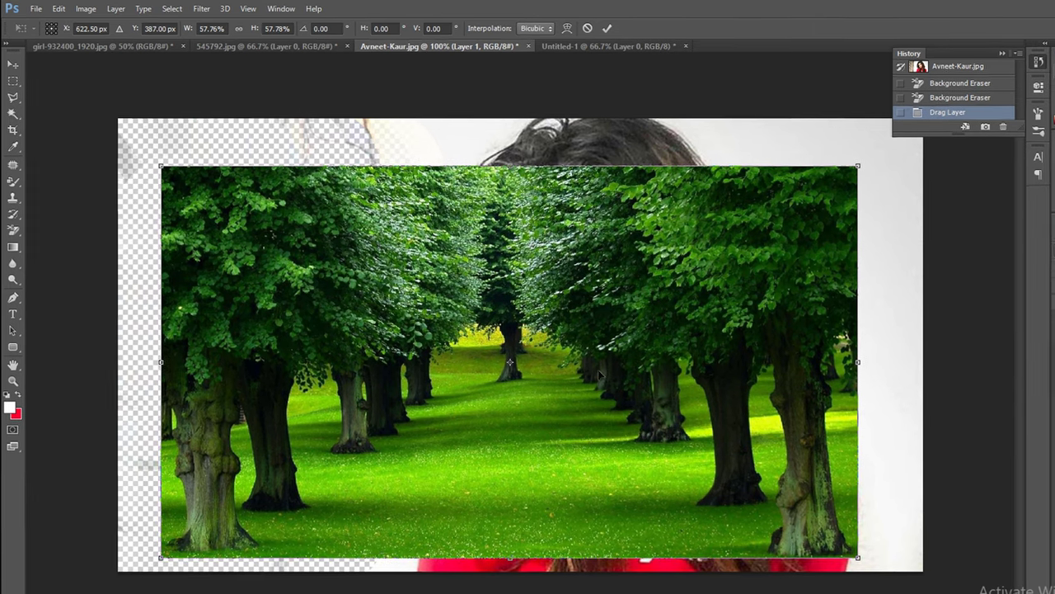
left_click_drag(625, 391, 626, 367)
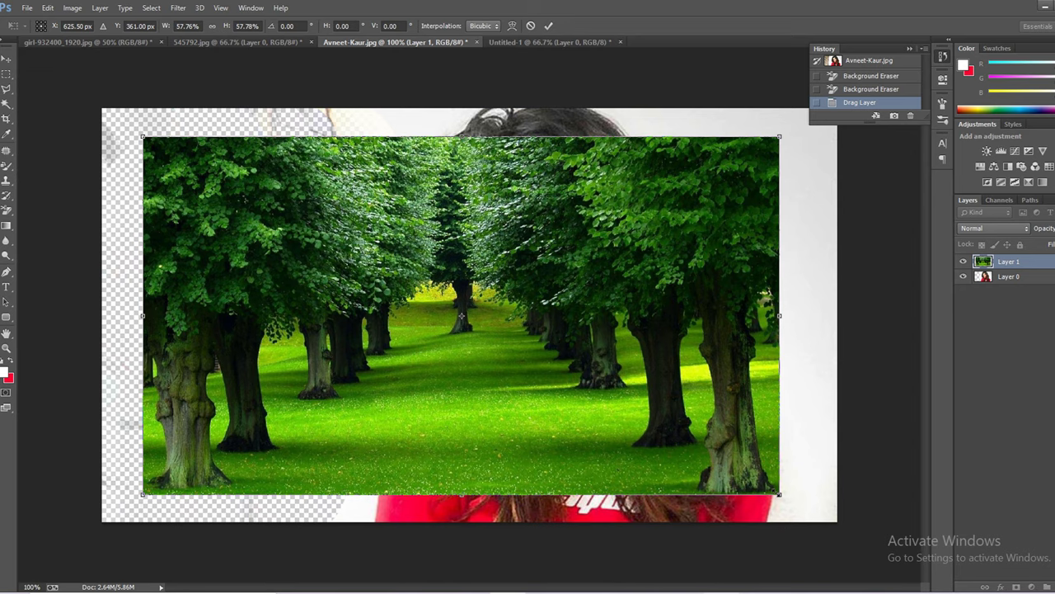
left_click_drag(779, 494, 795, 512)
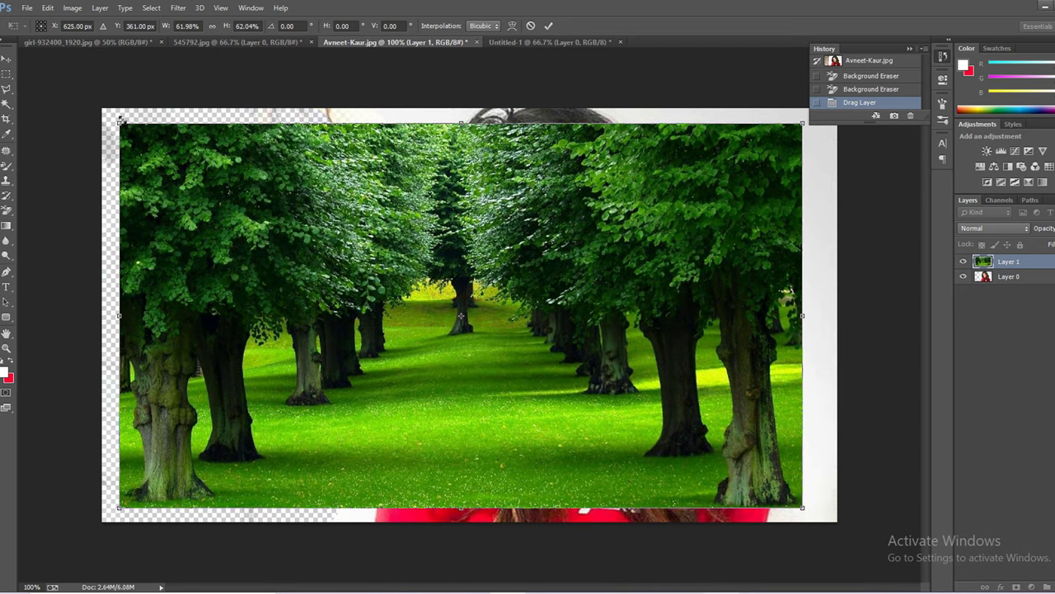
left_click_drag(120, 123, 102, 108)
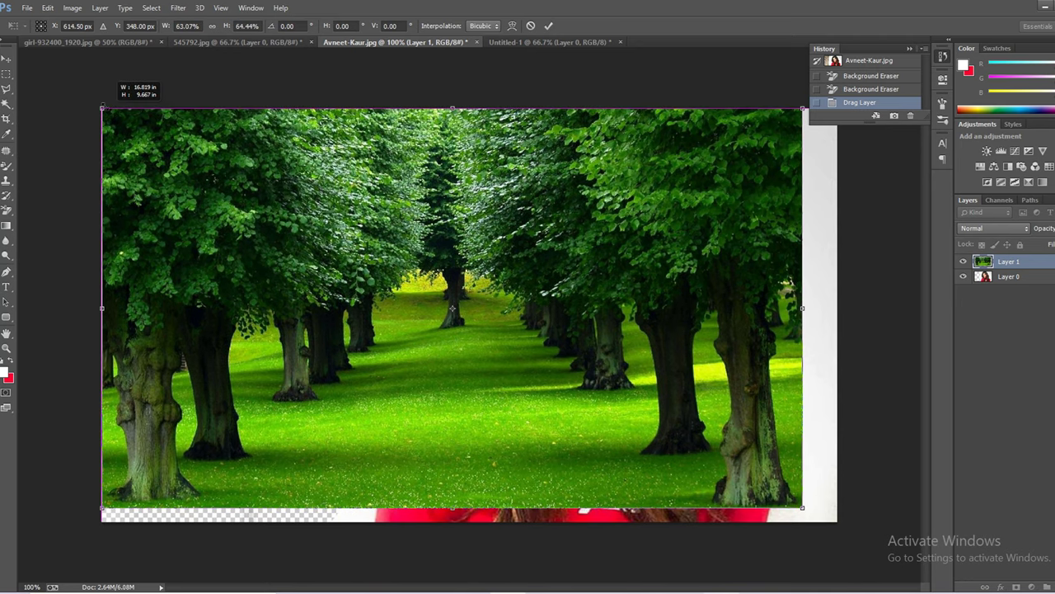
left_click_drag(802, 511, 837, 521)
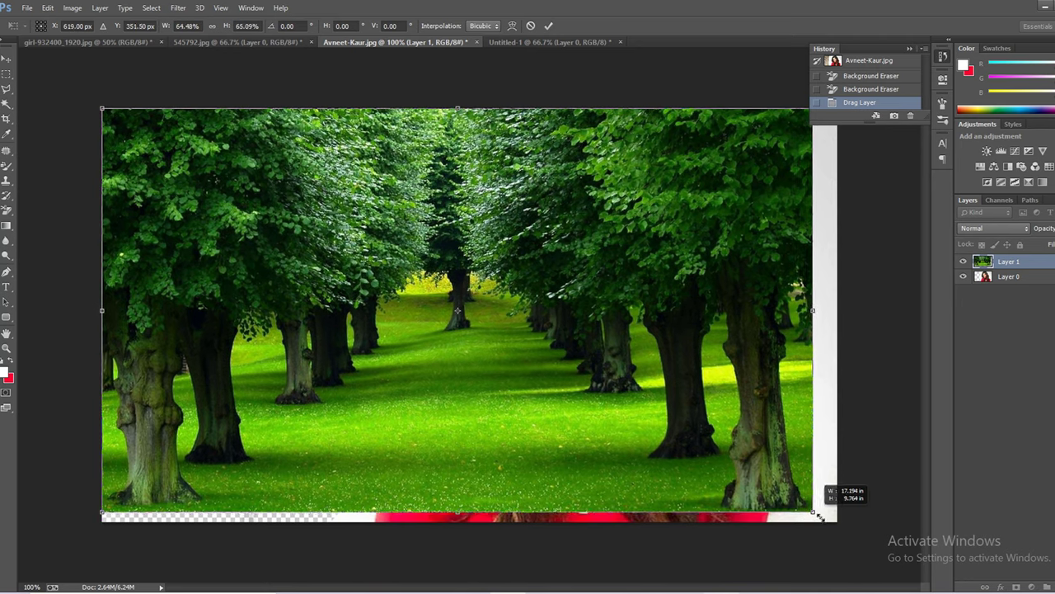
left_click(549, 25)
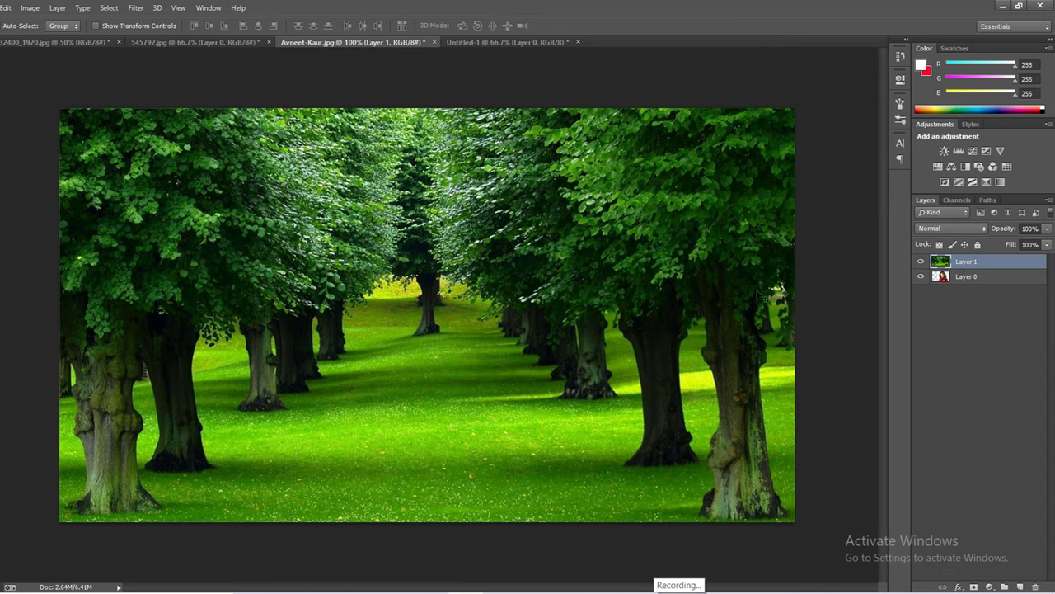
Place Layer 1 (trees) beneath Layer 0 so the park shows through the erased left side
left_click_drag(979, 262, 984, 283)
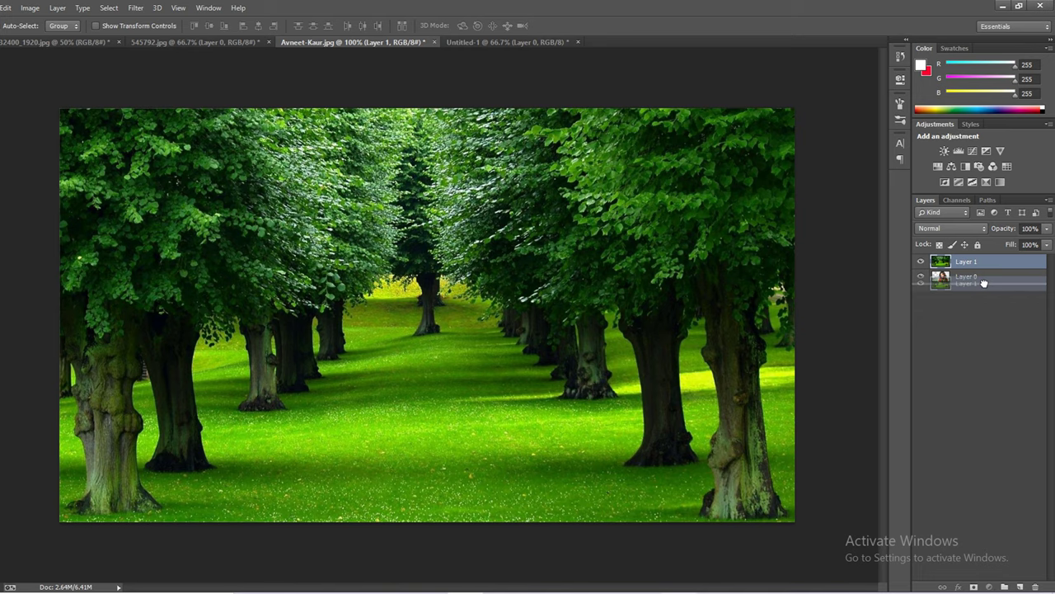
left_click_drag(984, 283, 983, 283)
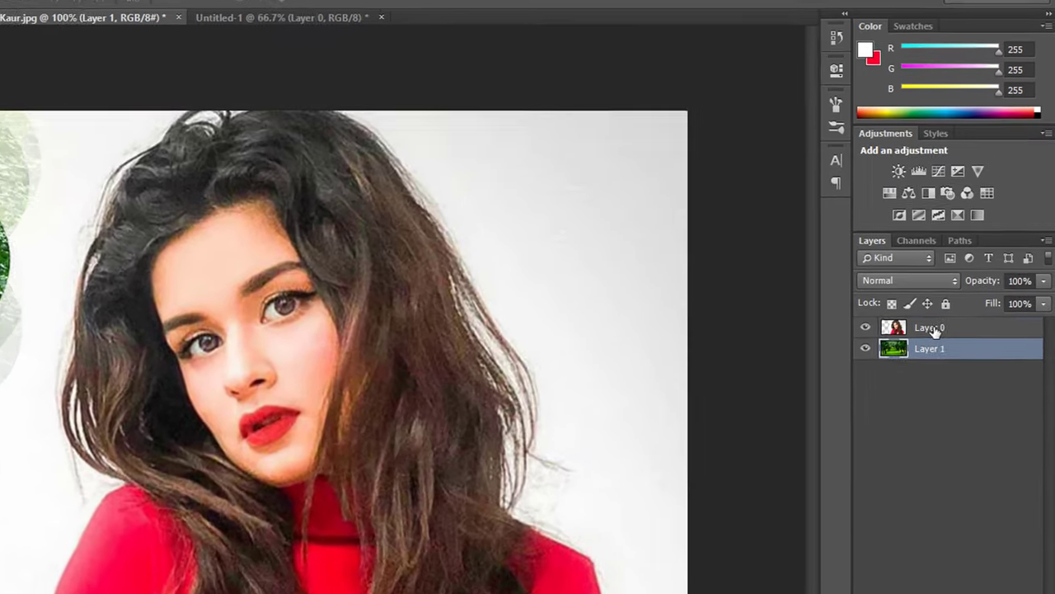
left_click(970, 261)
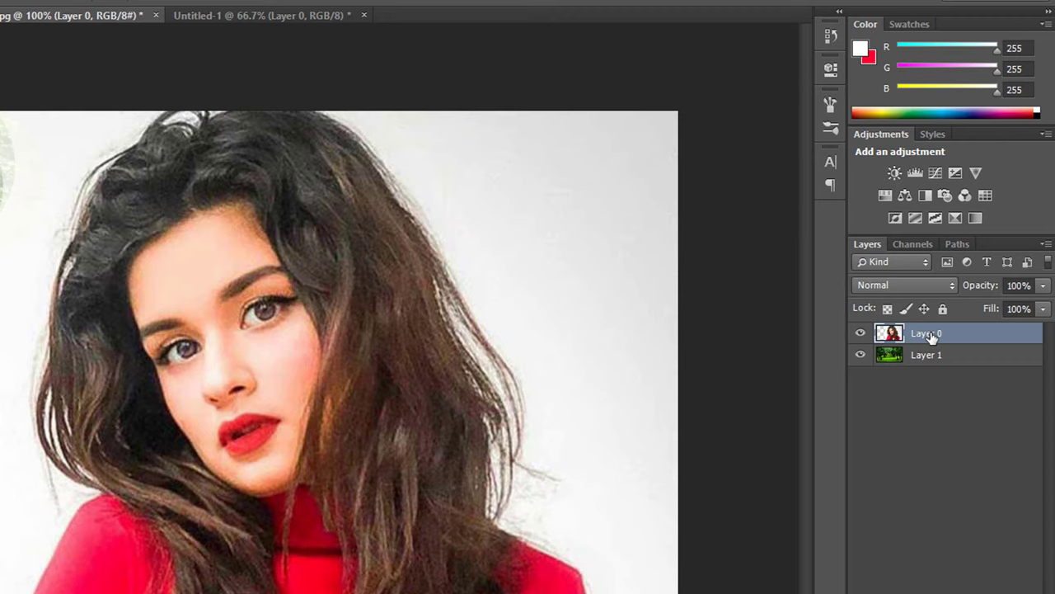
left_click(938, 356)
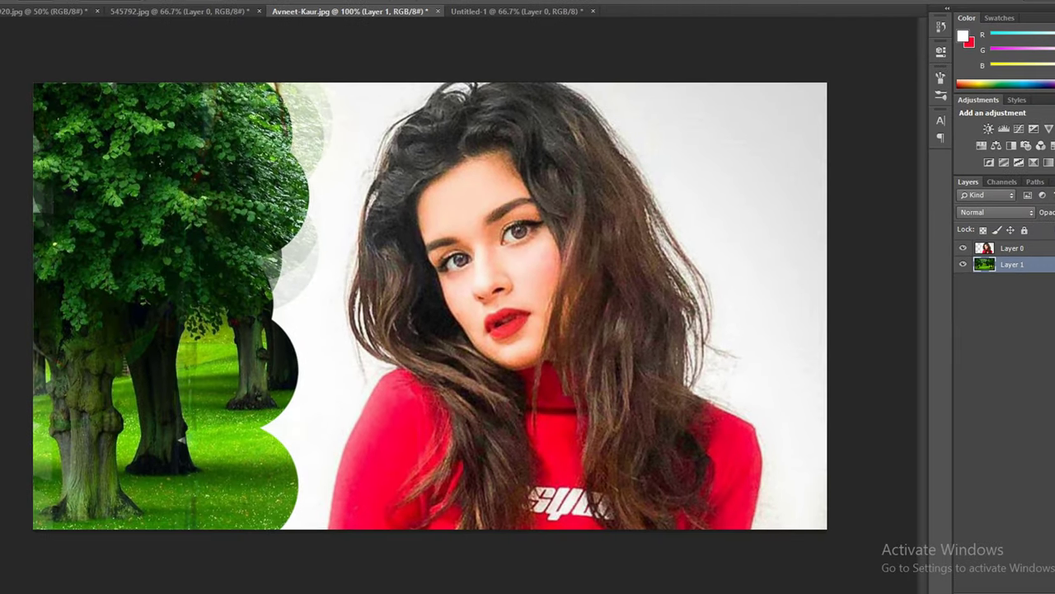
left_click_drag(306, 306, 226, 300)
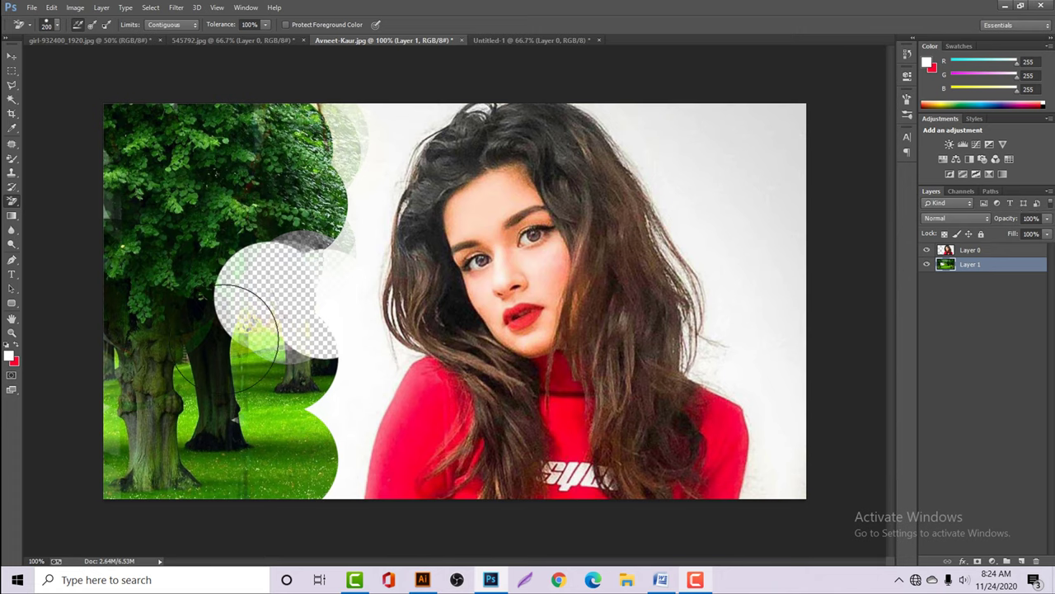
key("ctrl+bracketright")
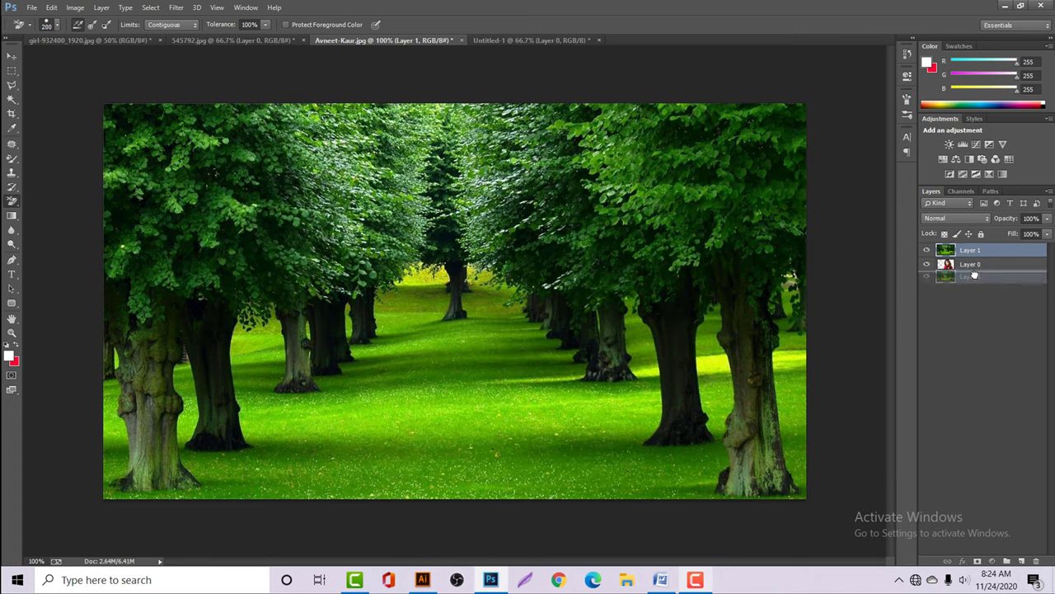
key("ctrl+z")
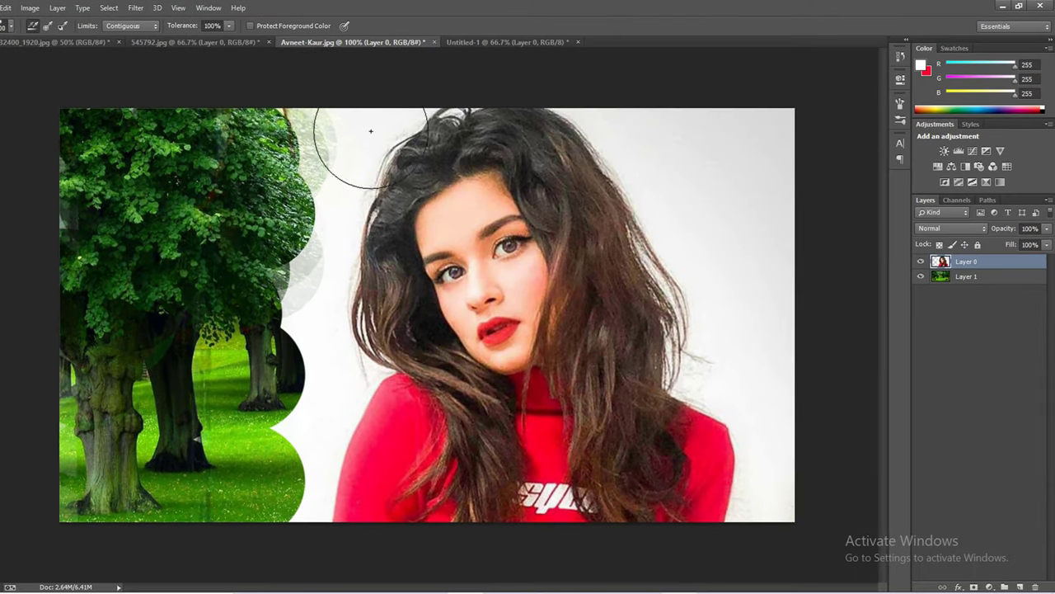
Halve the brush size and erase the remaining white backdrop left of the girl
mouse_move(370, 130)
left_mouse_down()
mouse_move(341, 136)
mouse_move(321, 126)
left_mouse_up()
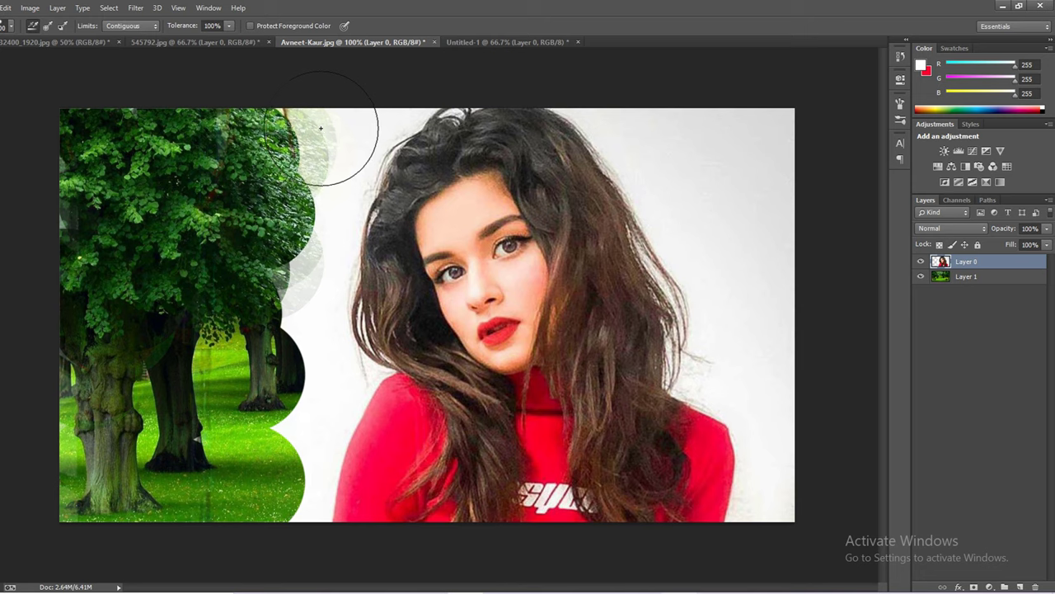
key("bracketleft")
key("bracketleft")
key("bracketleft")
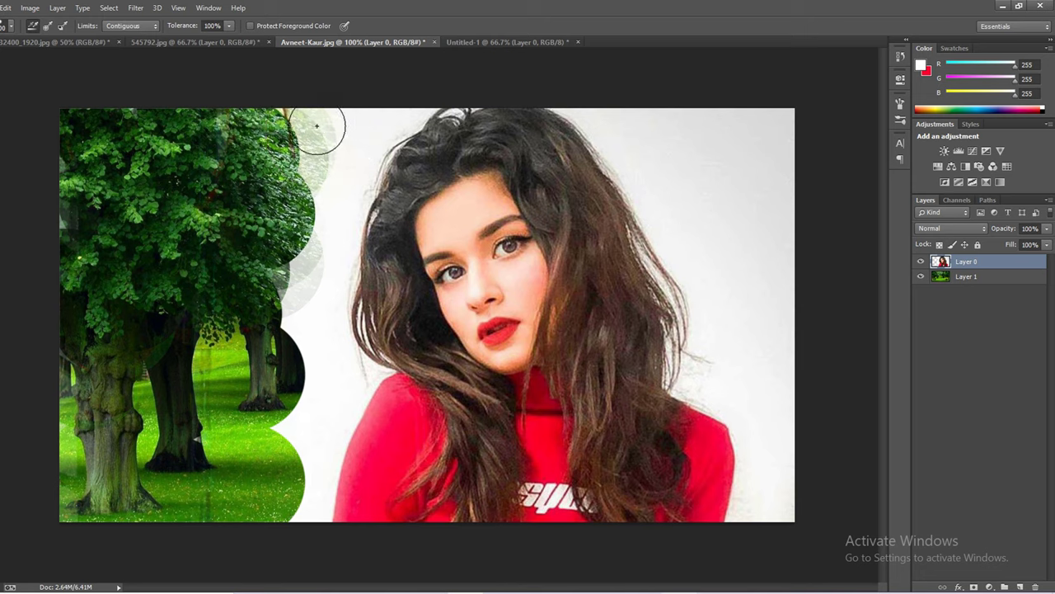
left_click_drag(312, 124, 324, 223)
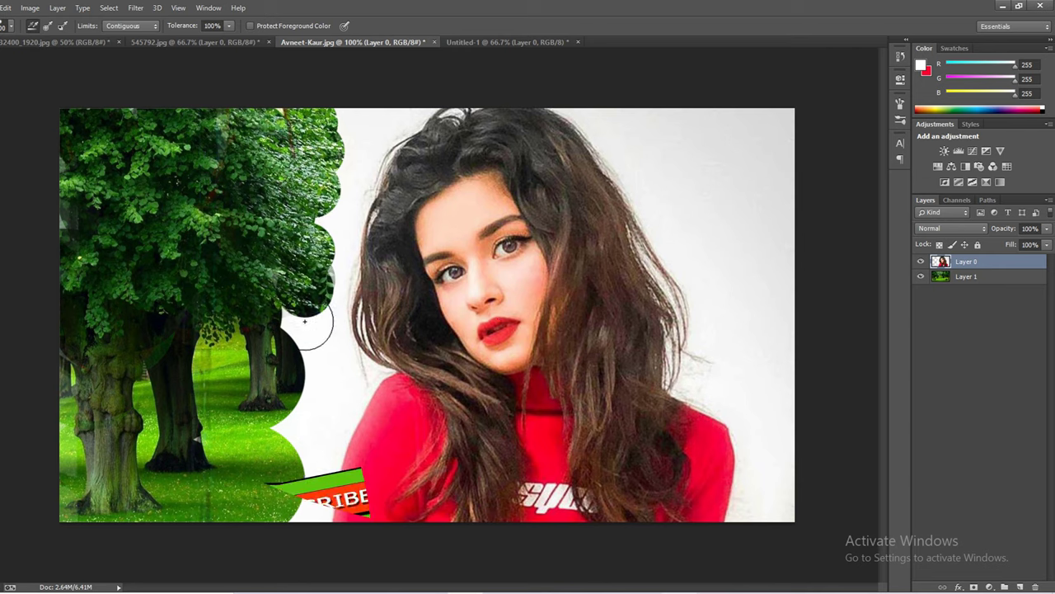
mouse_move(346, 146)
left_mouse_down()
mouse_move(329, 377)
mouse_move(314, 445)
mouse_move(294, 447)
left_mouse_up()
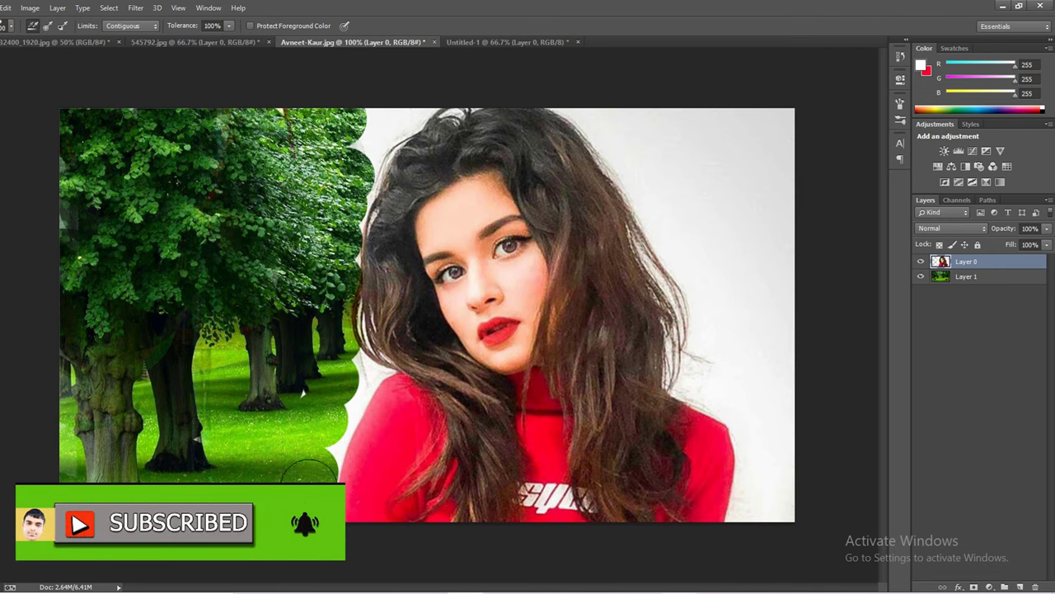
Erase the white backdrop across the top right and down the right side to reveal trees
mouse_move(614, 128)
left_mouse_down()
mouse_move(680, 185)
mouse_move(767, 154)
mouse_move(787, 130)
left_mouse_up()
mouse_move(677, 186)
left_mouse_down()
mouse_move(714, 341)
mouse_move(778, 486)
left_mouse_up()
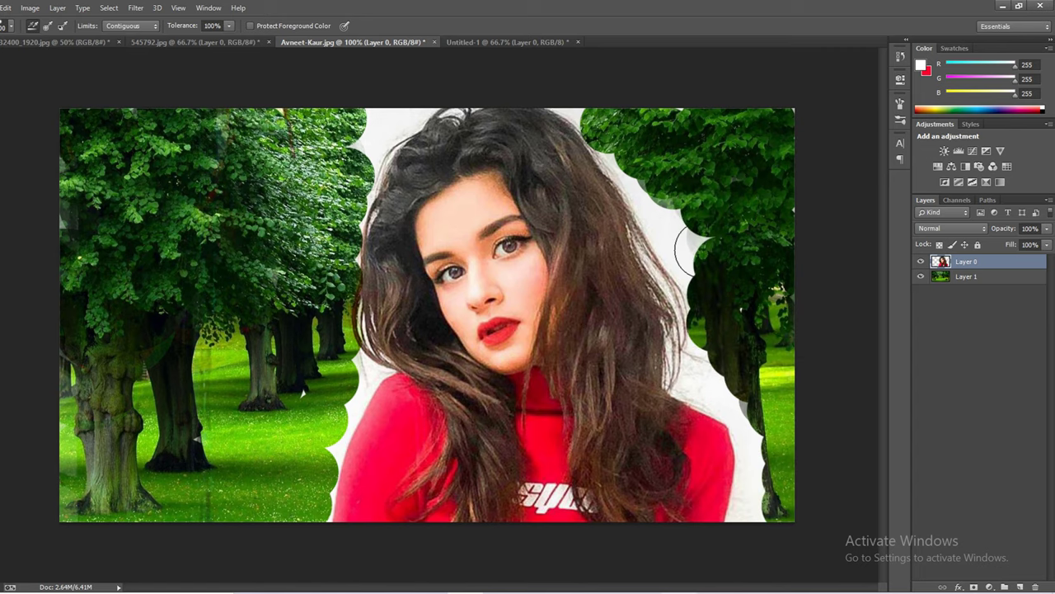
left_click_drag(691, 251, 749, 484)
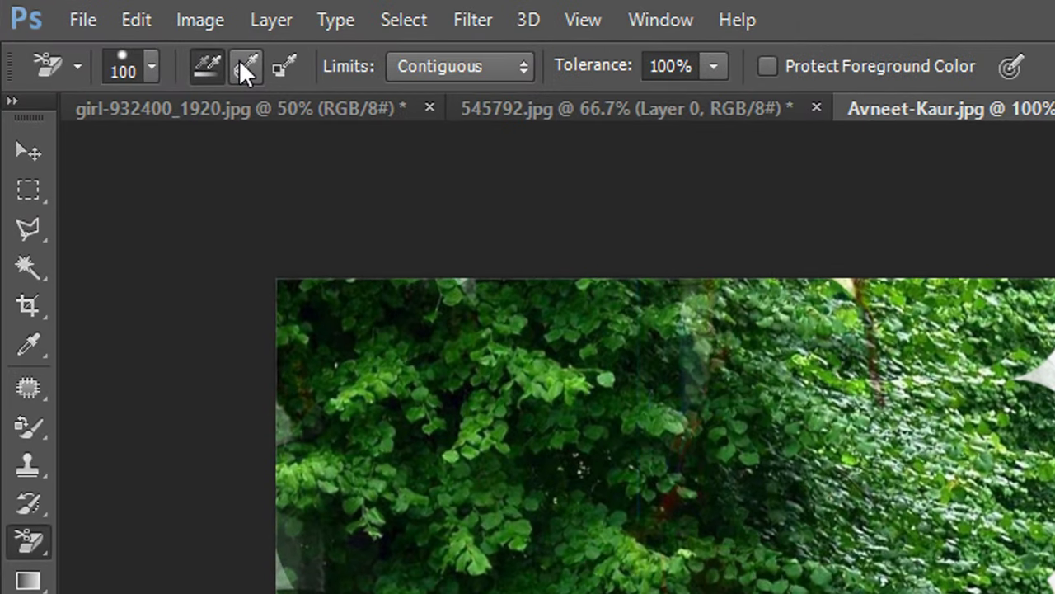
With Sampling Once at 200% zoom, erase white at the hair's upper left, undoing the last stroke
left_click(245, 69)
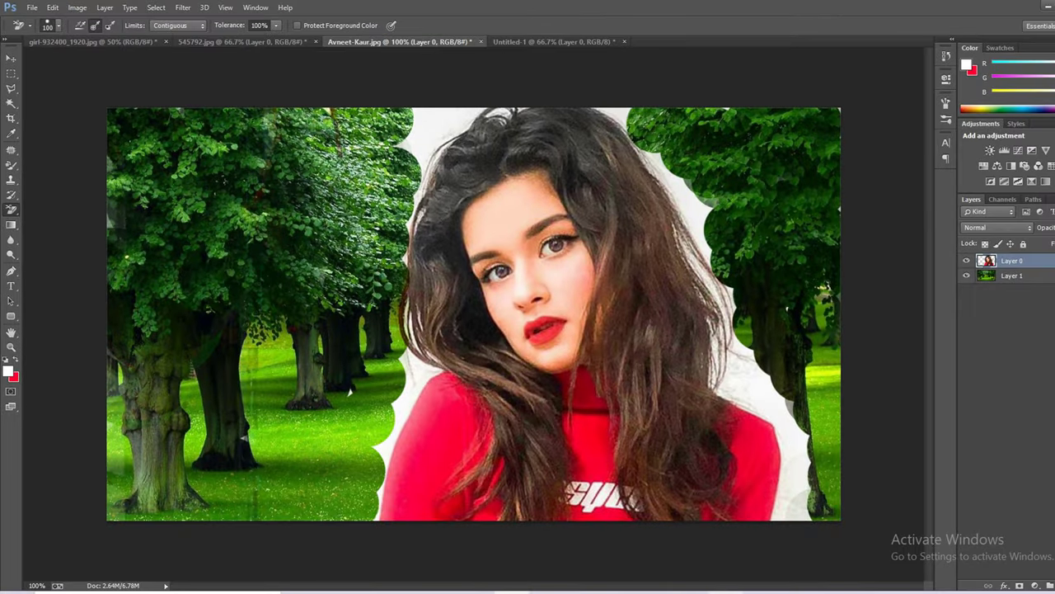
key("ctrl+plus")
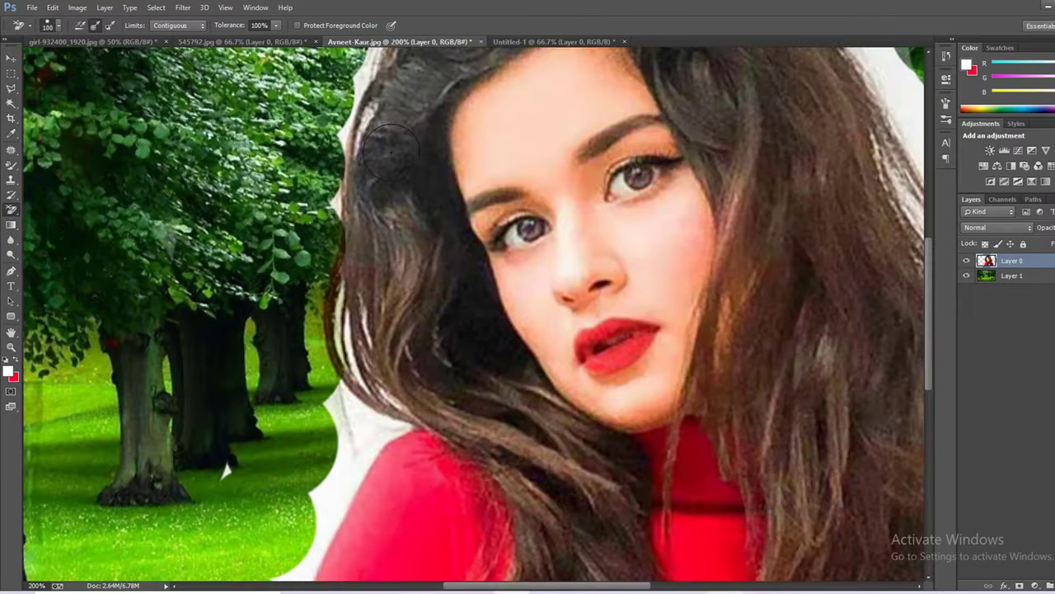
left_click_drag(487, 186, 501, 434)
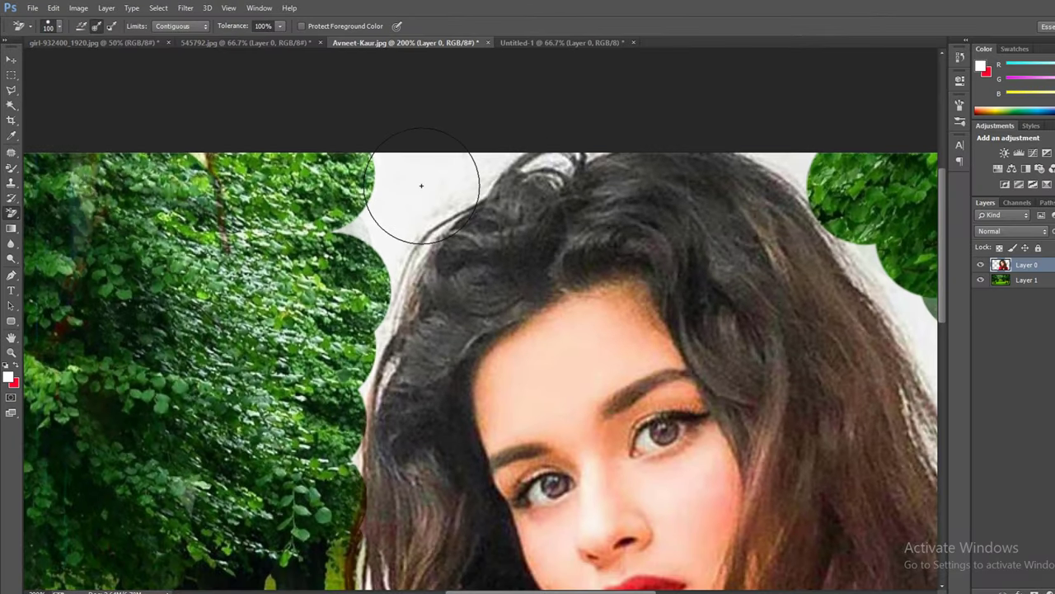
key("bracketleft")
key("bracketleft")
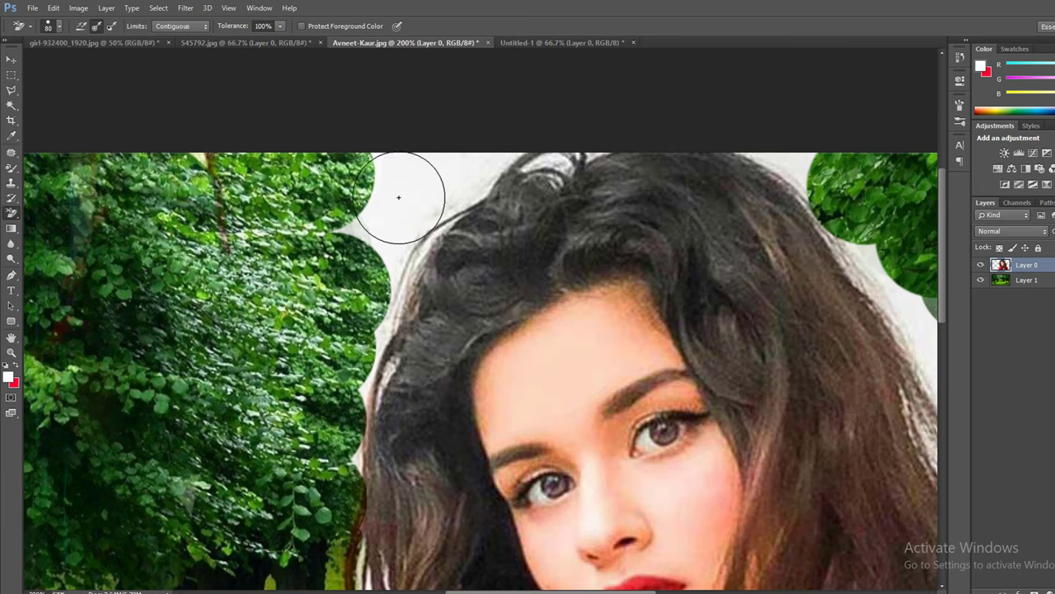
left_click_drag(401, 197, 386, 169)
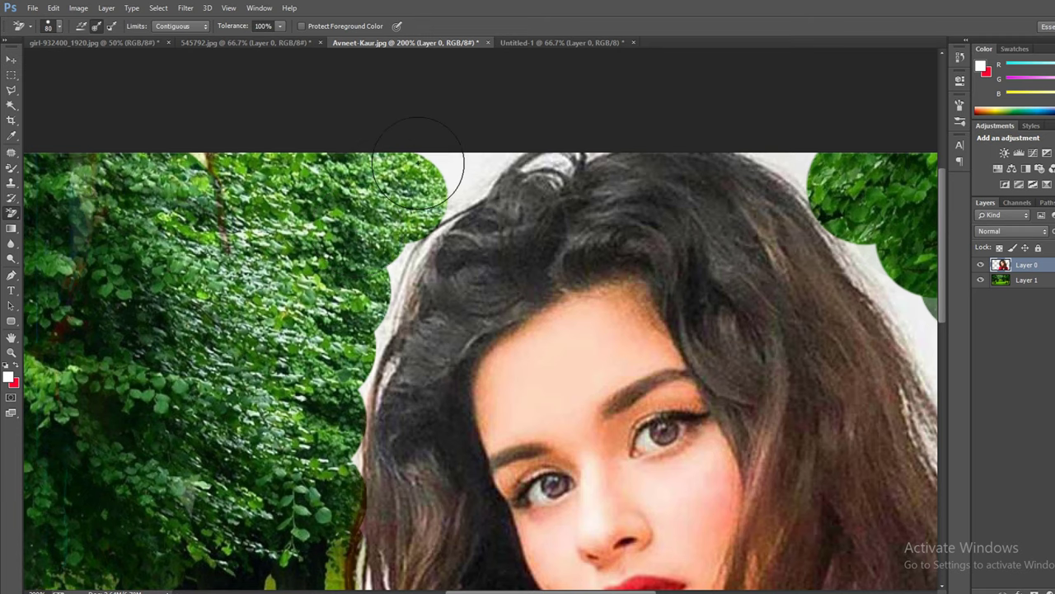
mouse_move(388, 169)
left_mouse_down()
mouse_move(473, 176)
mouse_move(399, 263)
left_mouse_up()
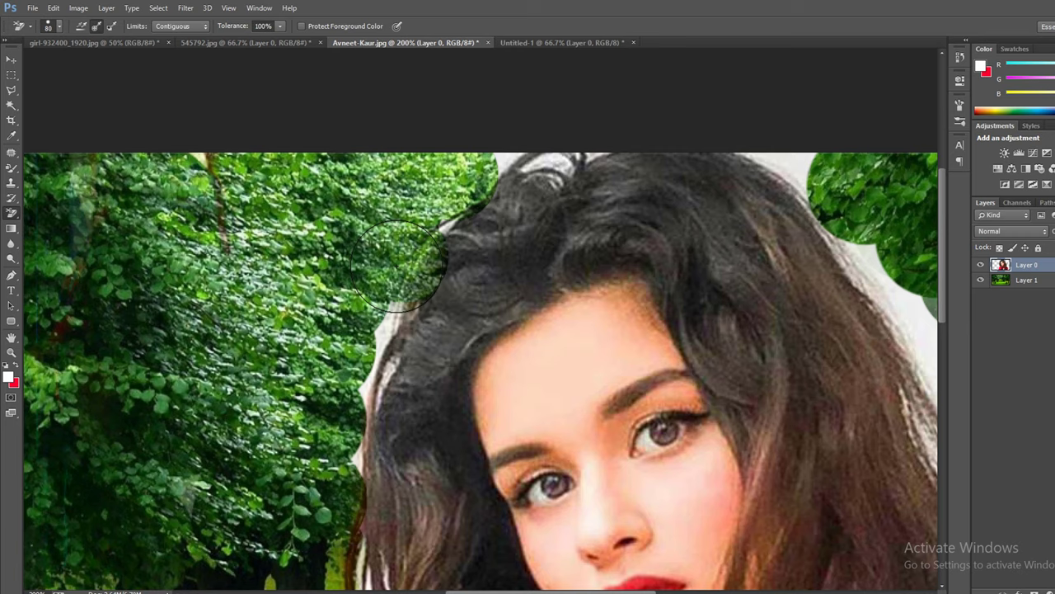
key("ctrl+z")
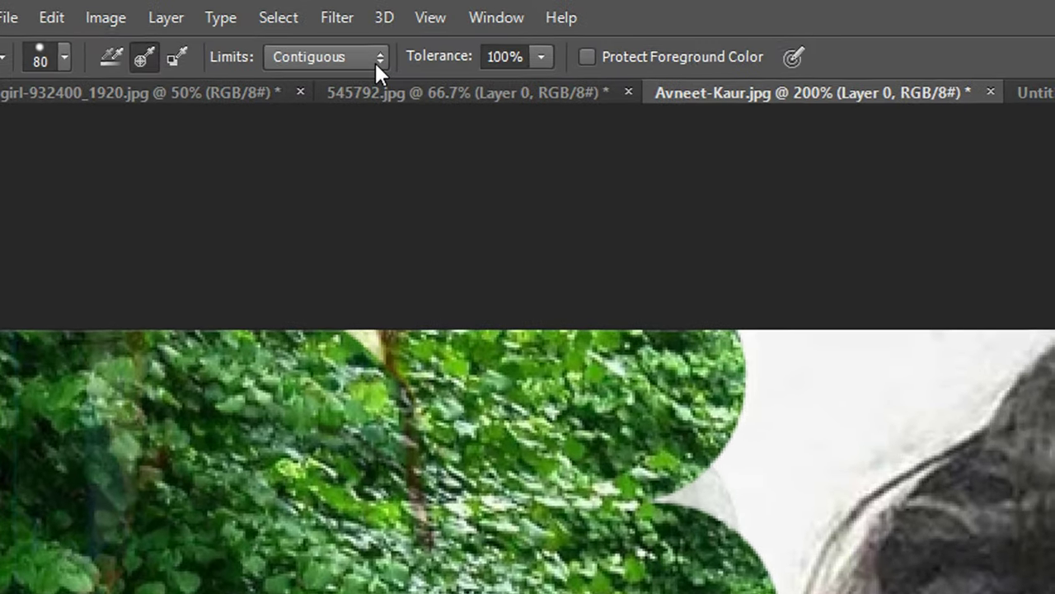
Lower the eraser tolerance to about a third and clear fringe along the hair's left edge
left_click(541, 56)
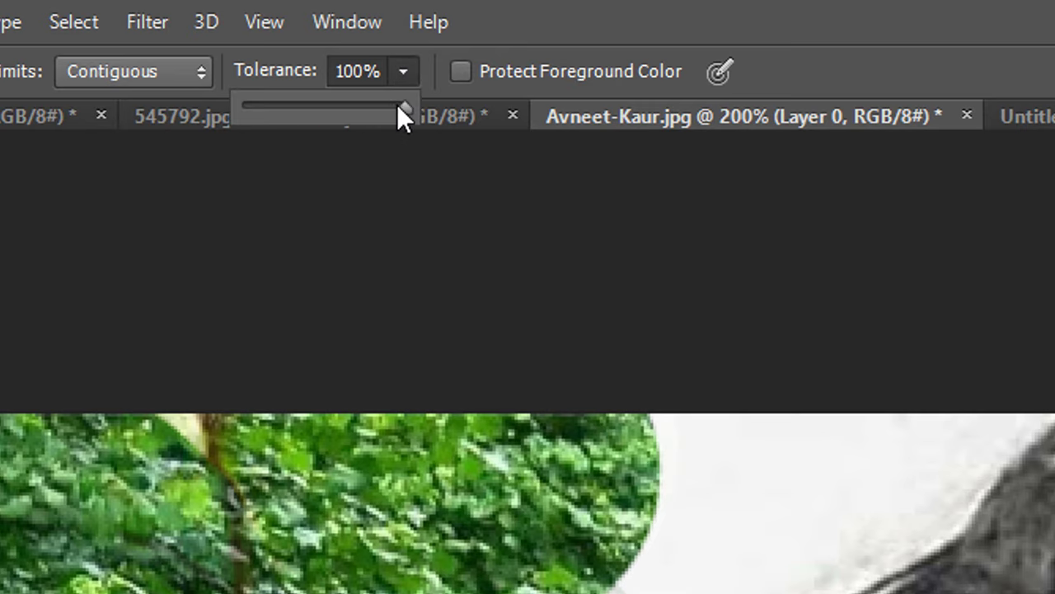
left_click_drag(398, 106, 302, 113)
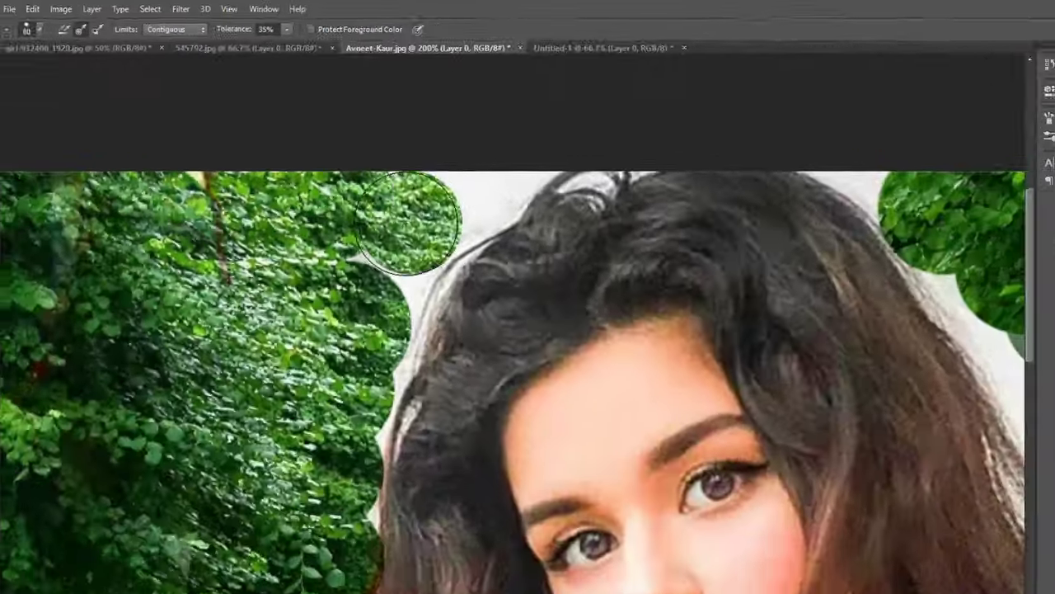
mouse_move(386, 198)
left_mouse_down()
mouse_move(371, 247)
mouse_move(346, 227)
mouse_move(387, 214)
mouse_move(436, 176)
mouse_move(404, 206)
mouse_move(387, 248)
mouse_move(371, 346)
left_mouse_up()
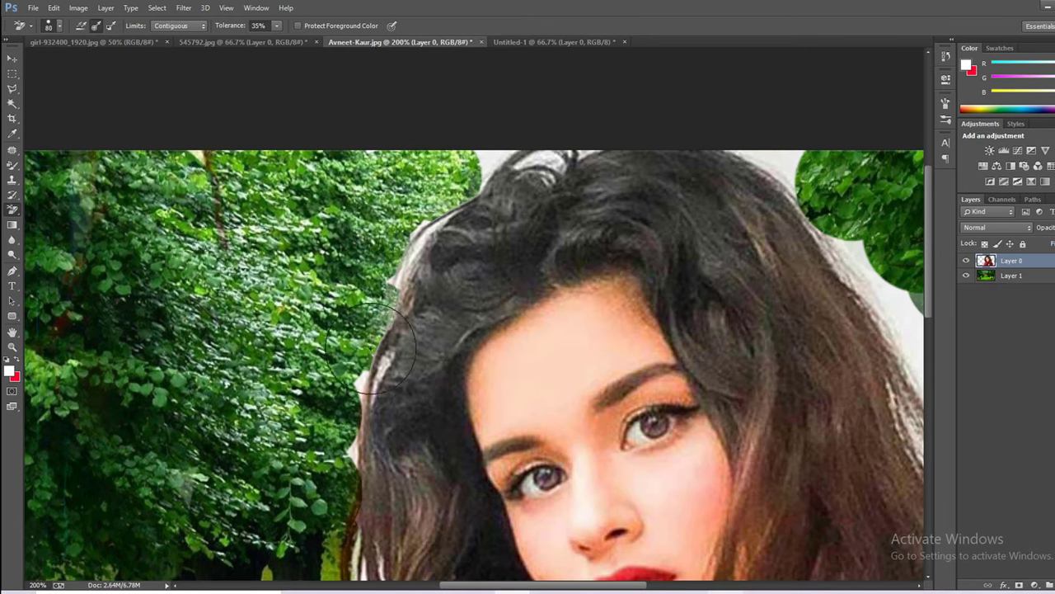
scroll(372, 354, "down", 1)
scroll(395, 379, "down", 4)
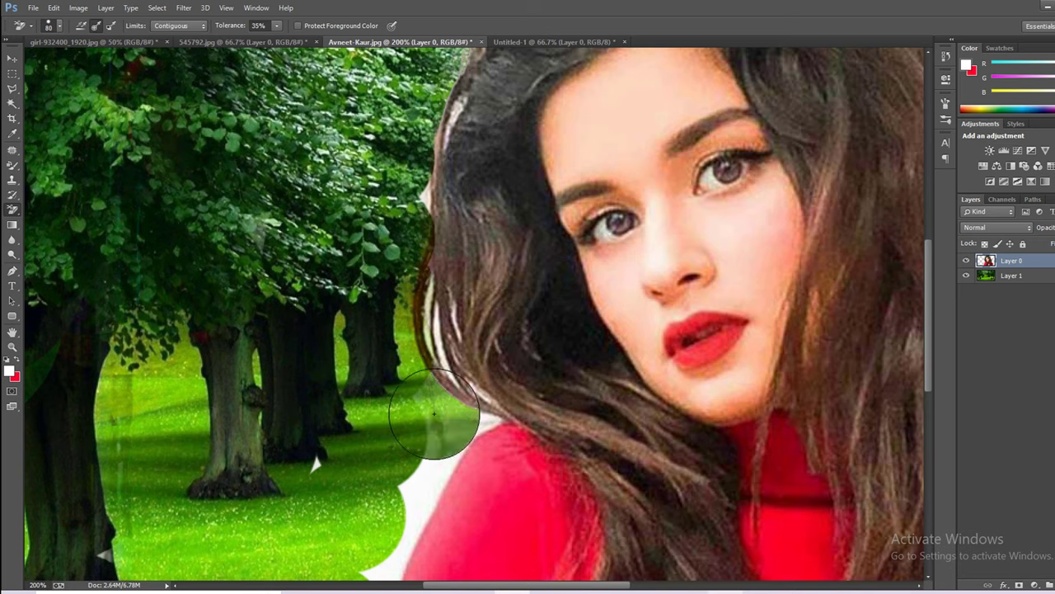
mouse_move(434, 412)
left_mouse_down()
mouse_move(396, 502)
mouse_move(435, 471)
mouse_move(383, 556)
mouse_move(394, 568)
left_mouse_up()
Erase the white patch at the shoulder and the fringe along the hair's right edge
left_click_drag(333, 498, 368, 267)
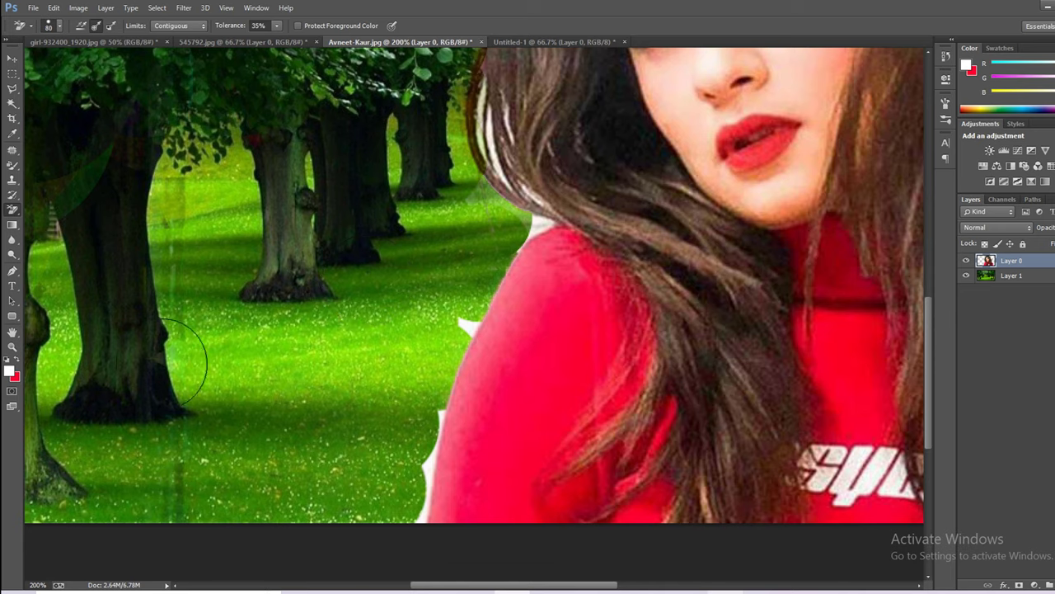
left_click_drag(517, 329, 470, 330)
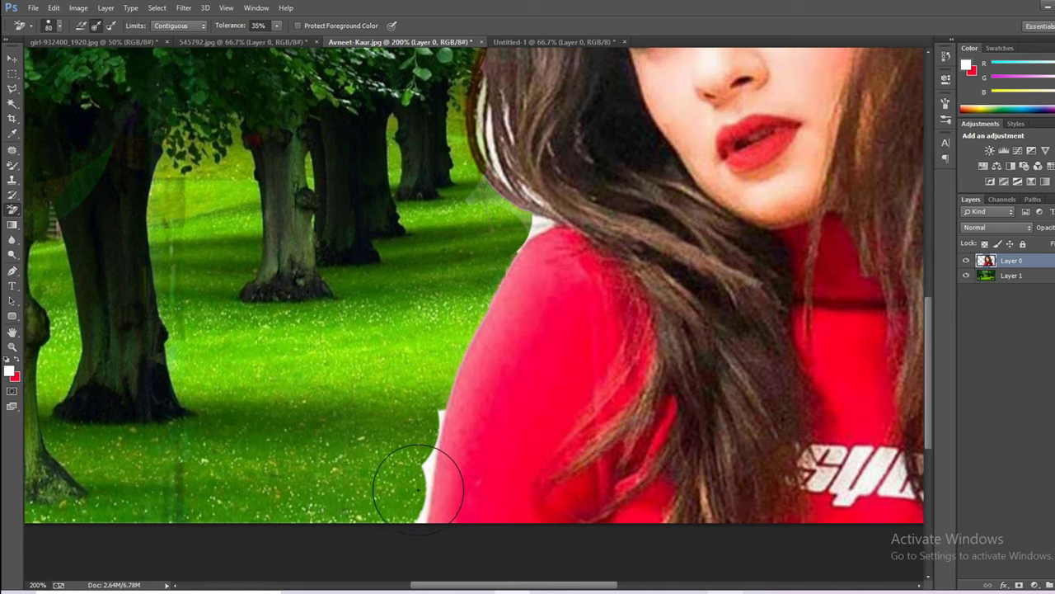
mouse_move(503, 259)
left_mouse_down()
mouse_move(334, 468)
mouse_move(579, 442)
left_mouse_up()
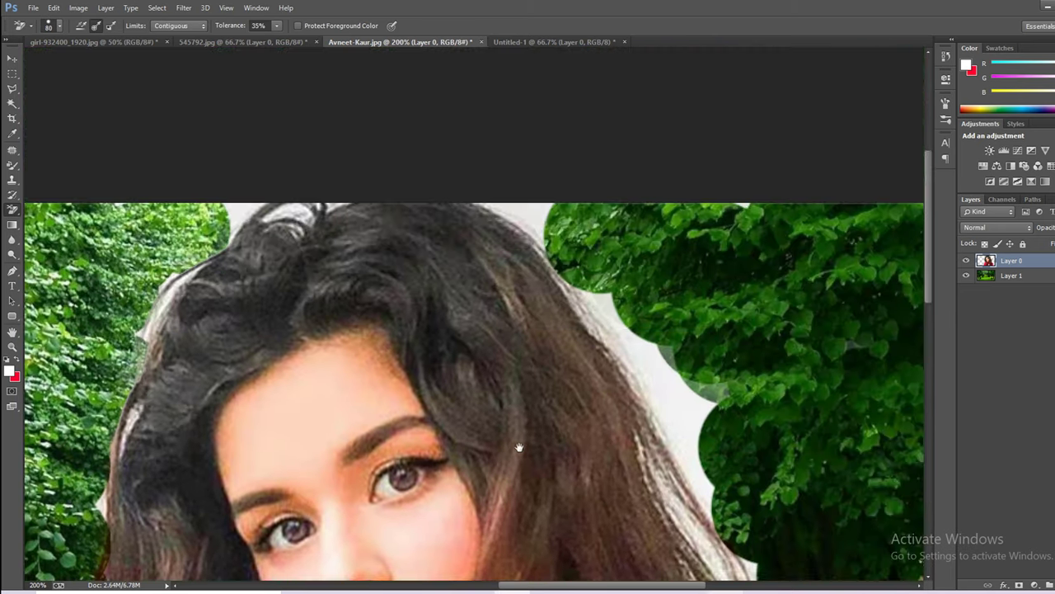
left_click_drag(542, 212, 679, 437)
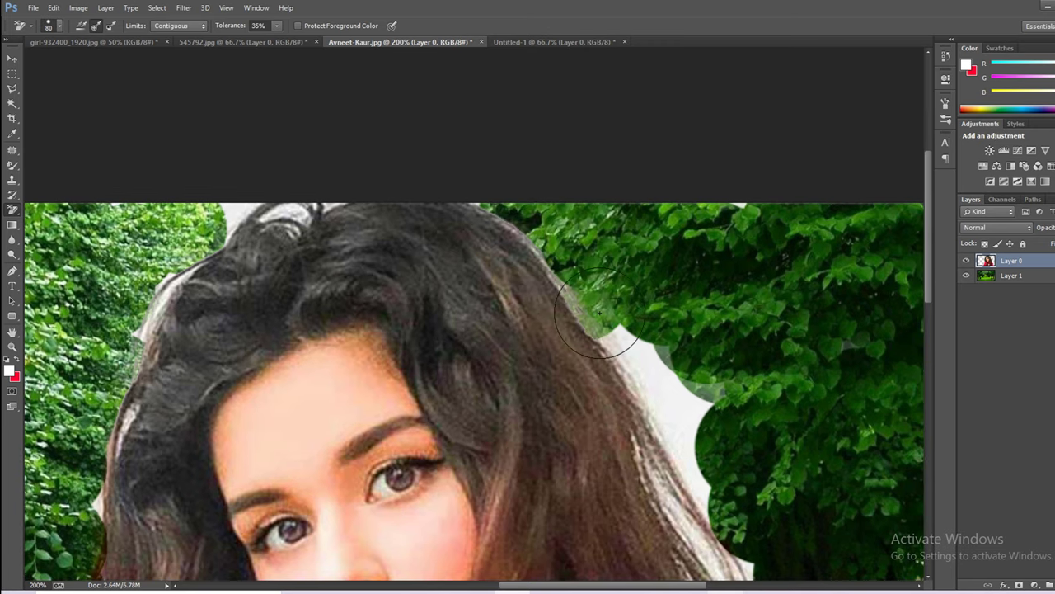
mouse_move(718, 497)
left_mouse_down()
mouse_move(648, 341)
mouse_move(664, 449)
left_mouse_up()
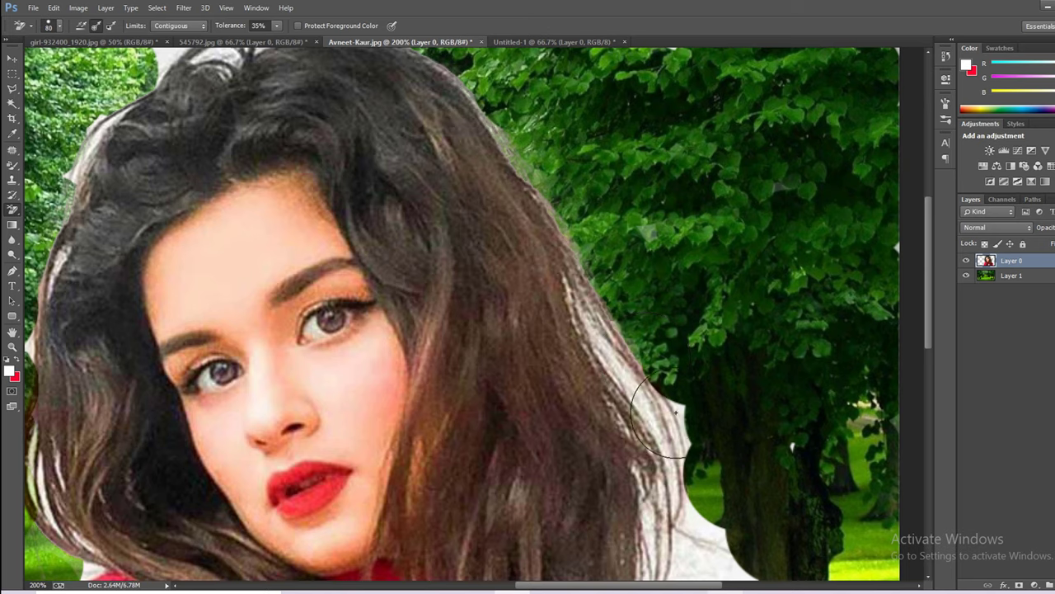
left_click_drag(603, 304, 533, 106)
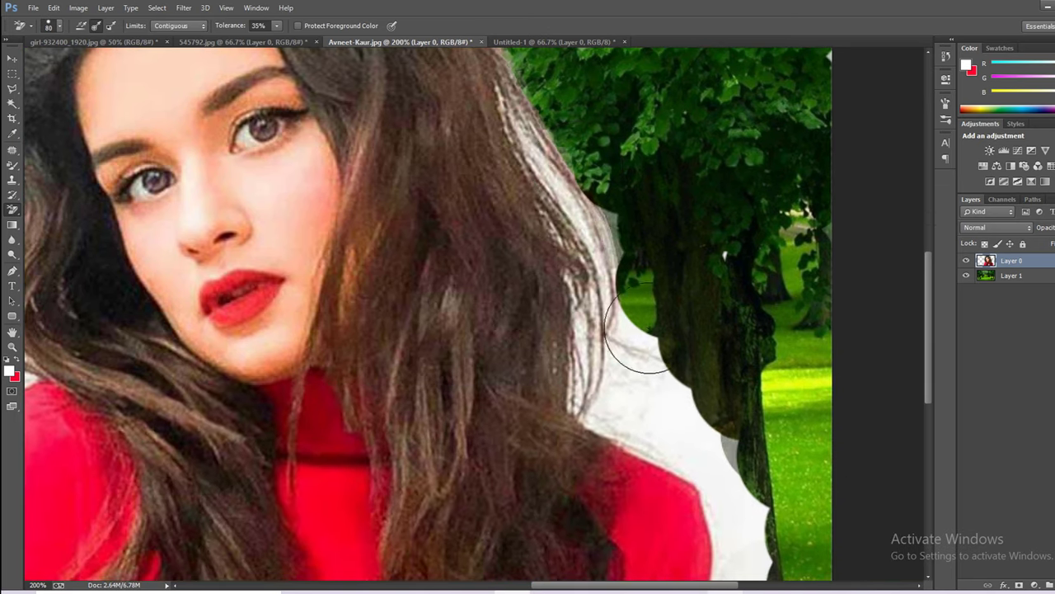
mouse_move(635, 305)
left_mouse_down()
mouse_move(627, 372)
mouse_move(702, 431)
mouse_move(707, 530)
mouse_move(750, 551)
left_mouse_up()
left_click_drag(709, 415, 624, 248)
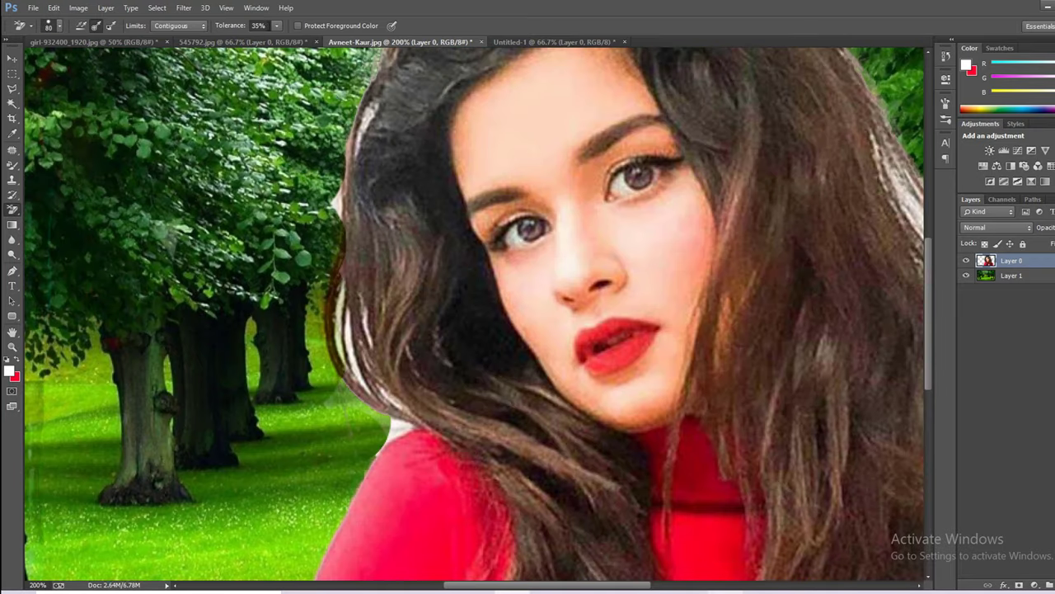
left_click(279, 25)
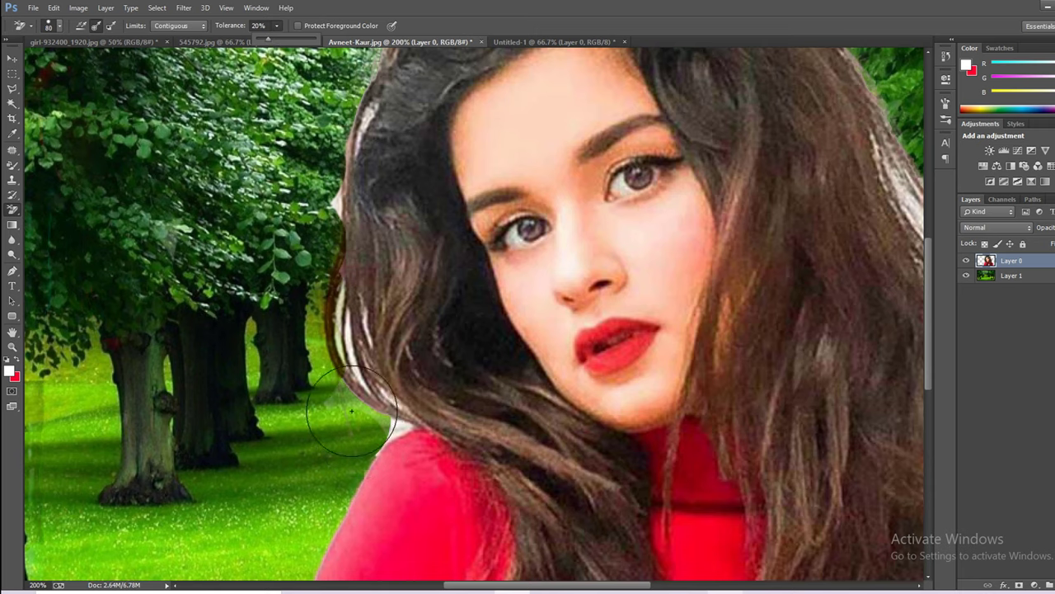
Shrink the brush and erase the pale fringe up the left hair edge and on top of the hair
left_click_drag(351, 409, 395, 424)
key("bracketleft")
key("bracketleft")
key("bracketleft")
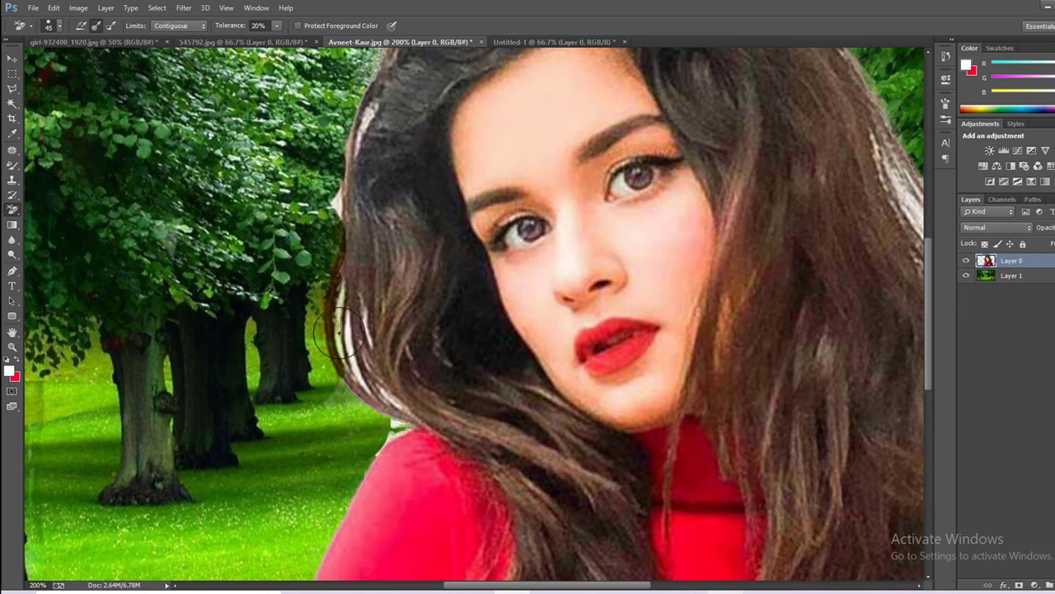
left_click_drag(349, 330, 334, 205)
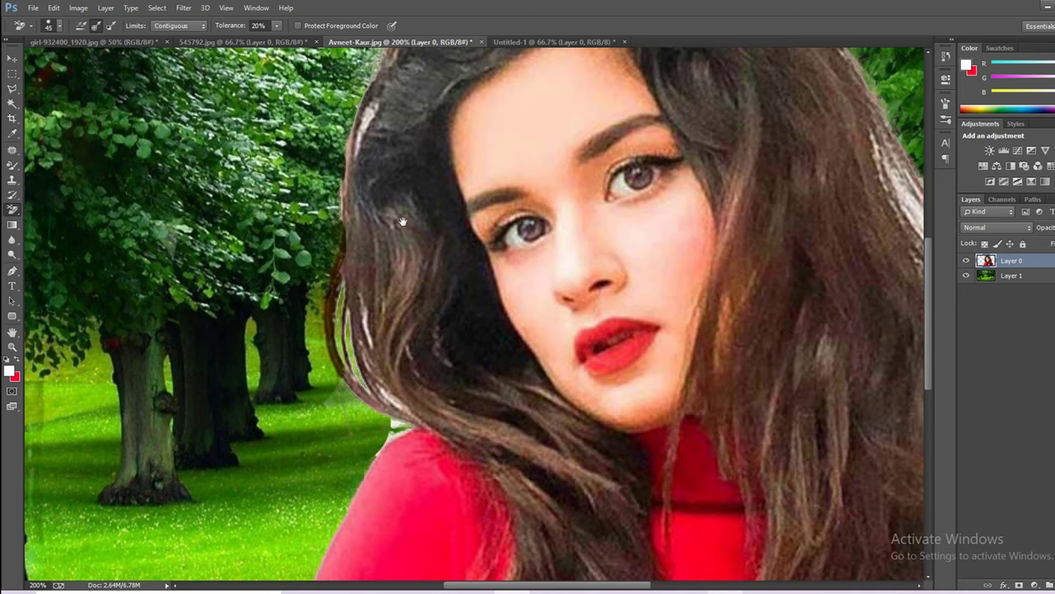
left_click_drag(402, 221, 381, 395)
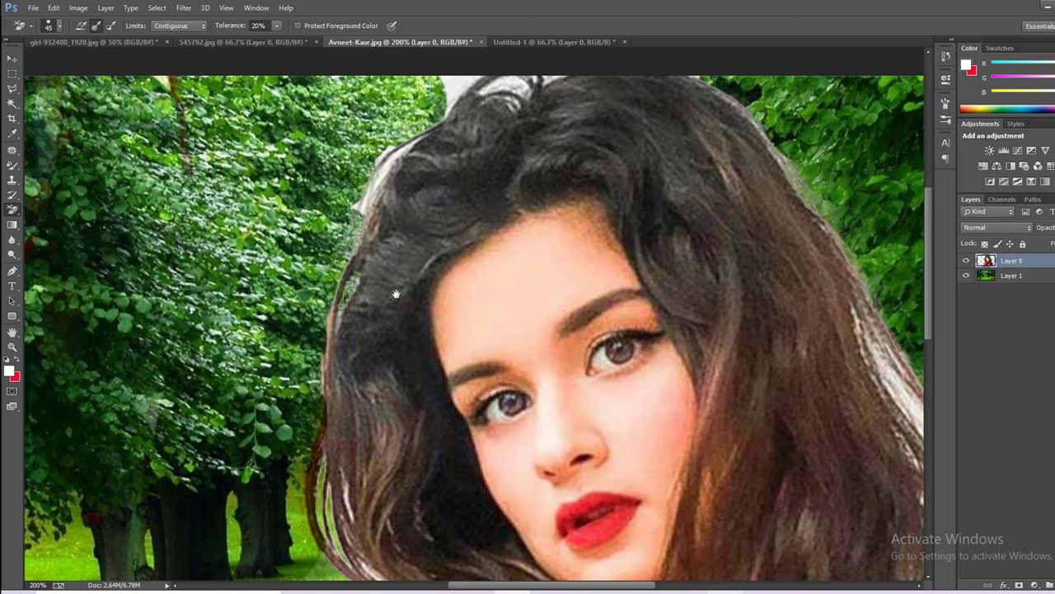
left_click_drag(395, 293, 367, 446)
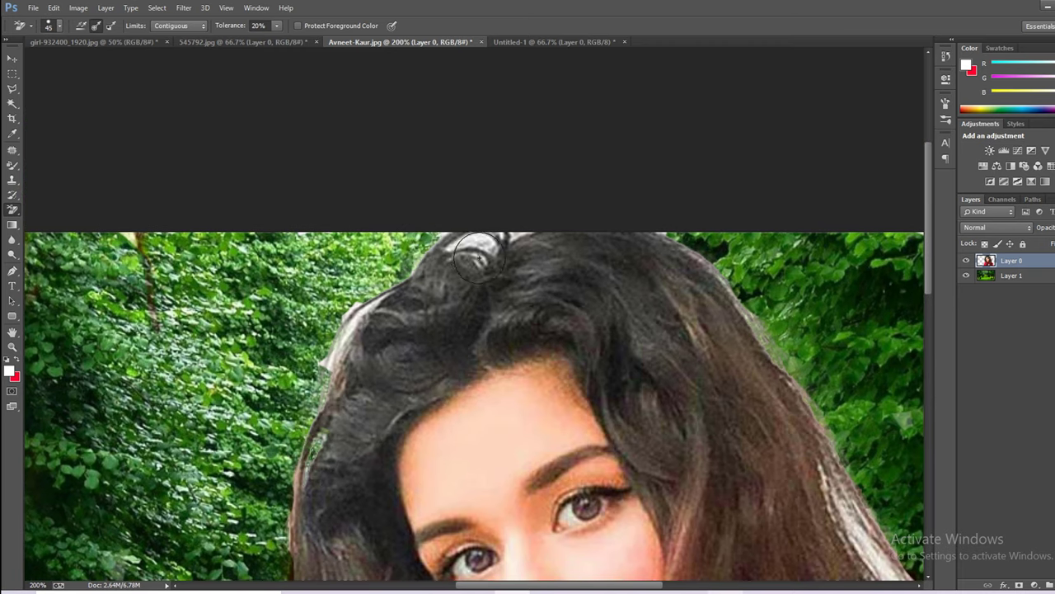
left_click_drag(472, 246, 496, 241)
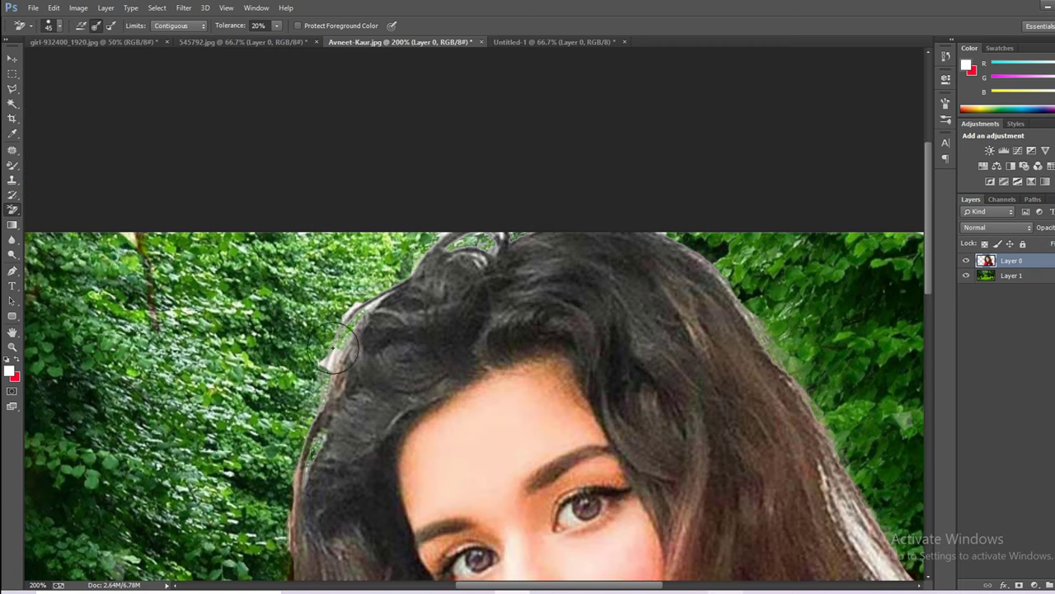
Erase the white halo along the right hair edge, beside the tree and along the red shoulder
left_click_drag(523, 370, 418, 337)
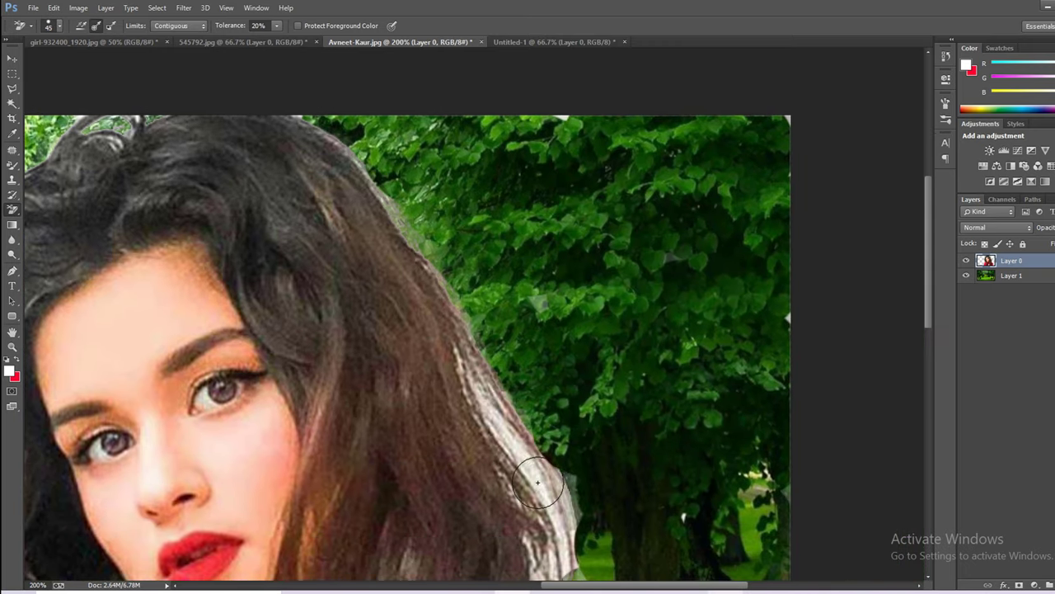
left_click_drag(537, 483, 497, 419)
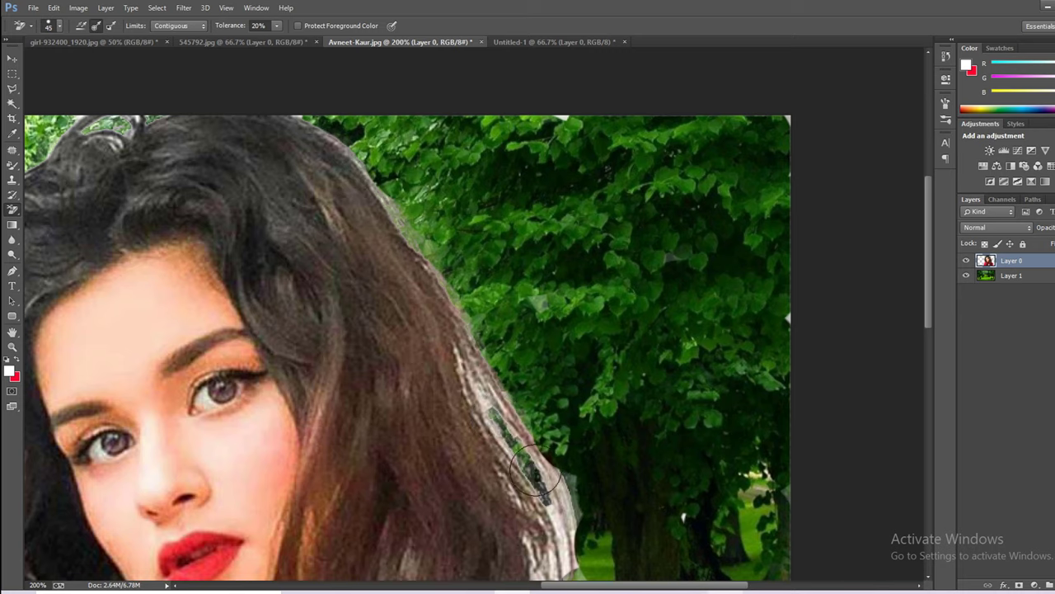
left_click_drag(535, 467, 569, 567)
scroll(568, 567, "down", 5)
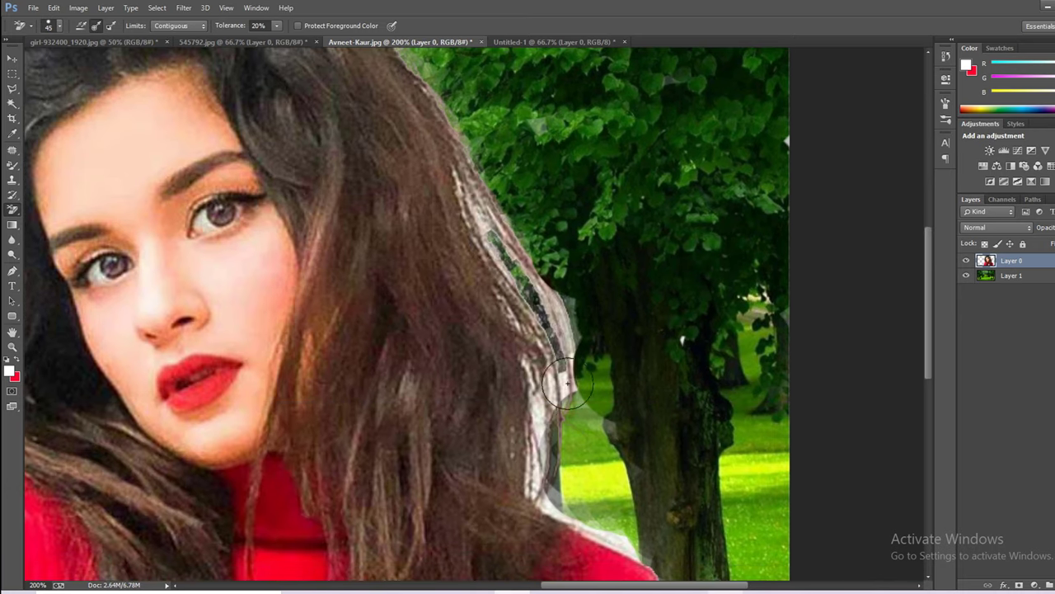
left_click_drag(568, 383, 610, 412)
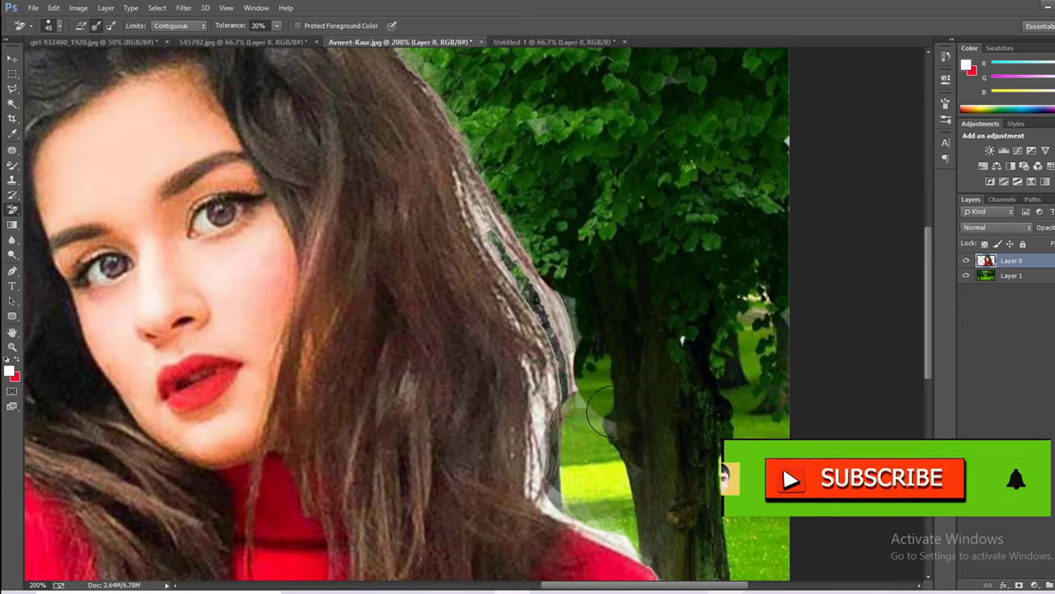
scroll(614, 158, "down", 4)
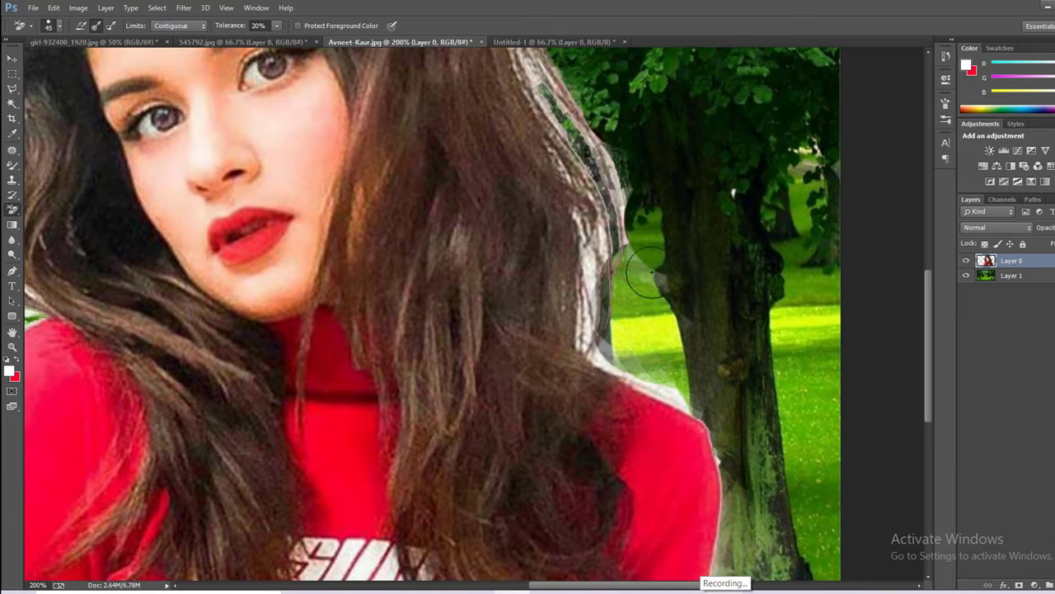
left_click_drag(649, 272, 621, 363)
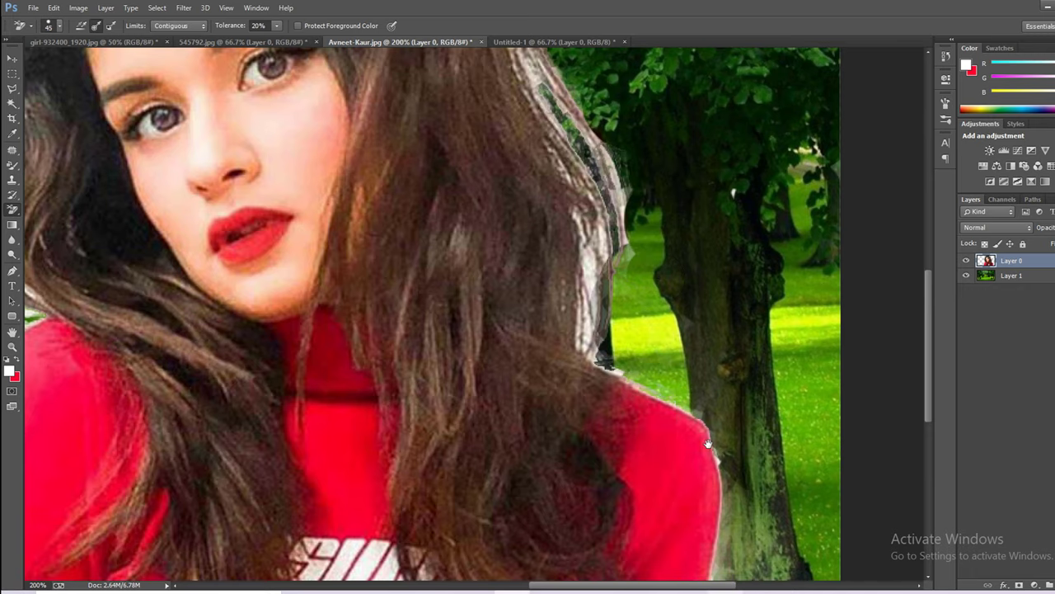
left_click_drag(707, 445, 625, 222)
mouse_move(651, 272)
left_mouse_down()
mouse_move(643, 379)
mouse_move(631, 368)
left_mouse_up()
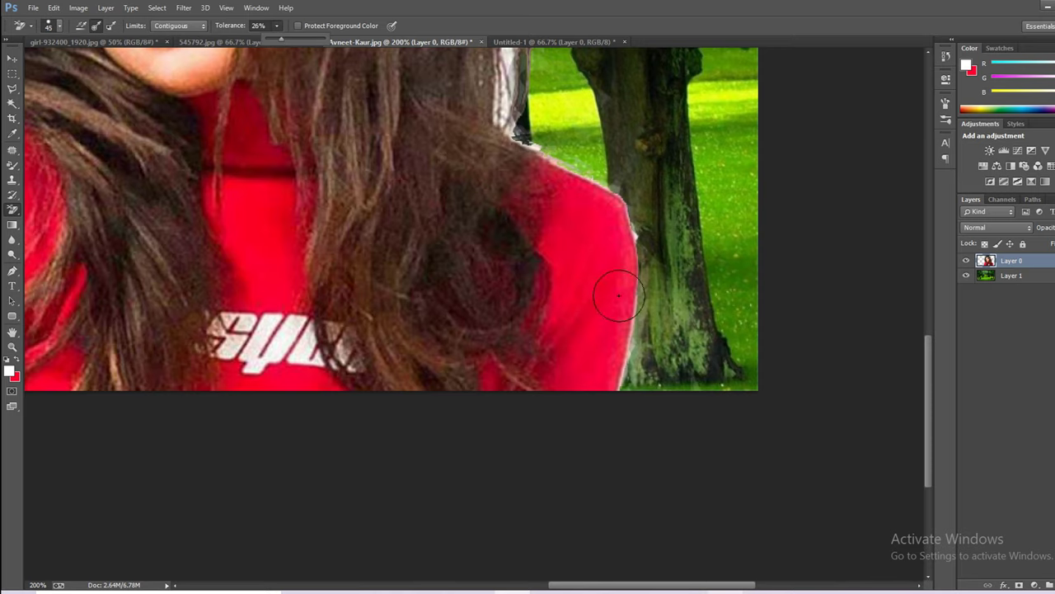
At 200% zoom, erase the white fringe along the left shoulder edge of the red top
left_click_drag(536, 62, 664, 265)
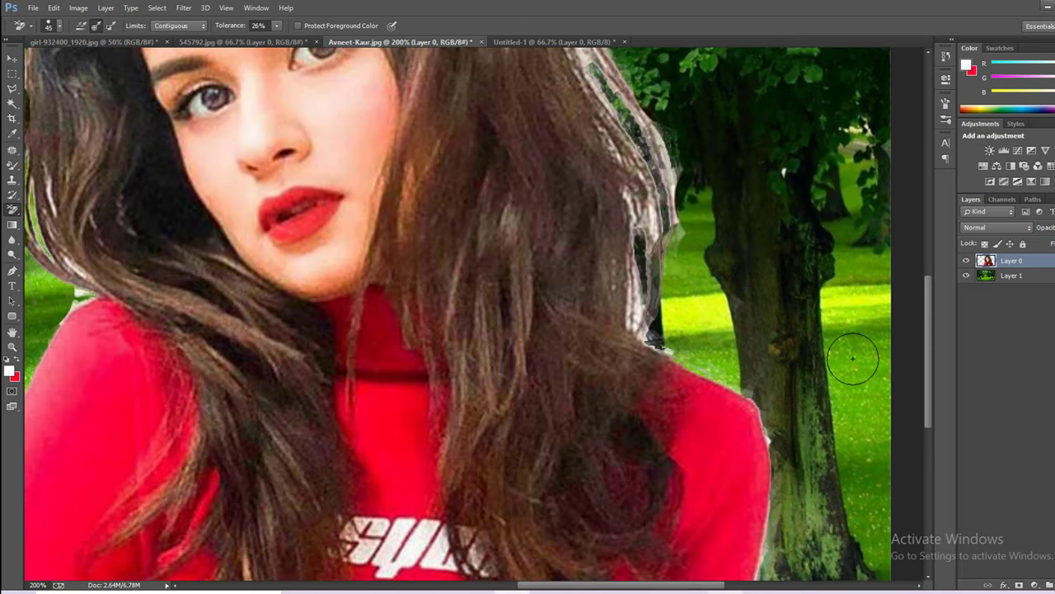
key("ctrl+minus")
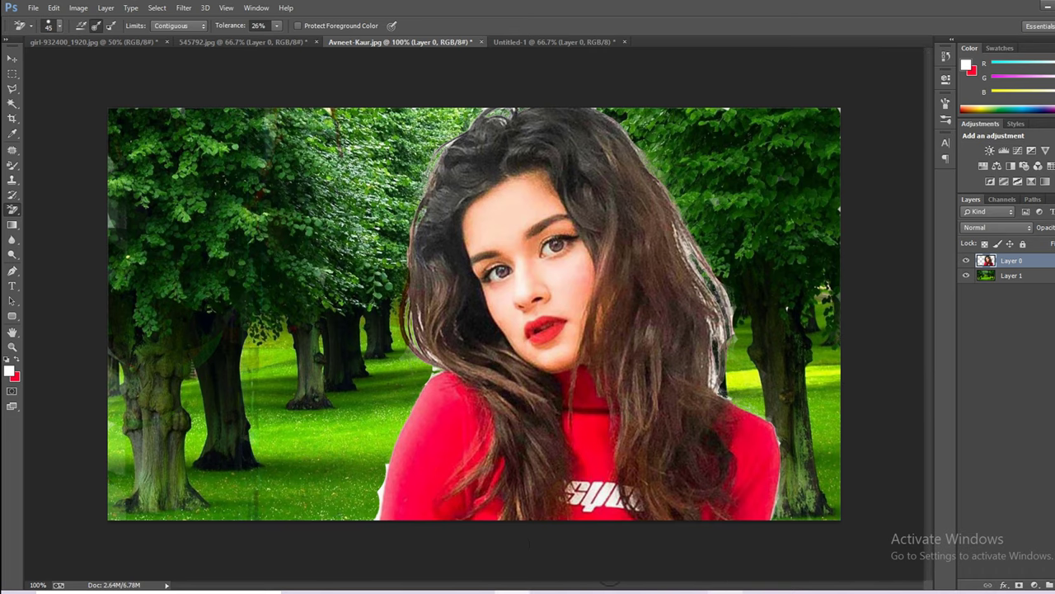
key("ctrl+plus")
left_click_drag(548, 478, 616, 202)
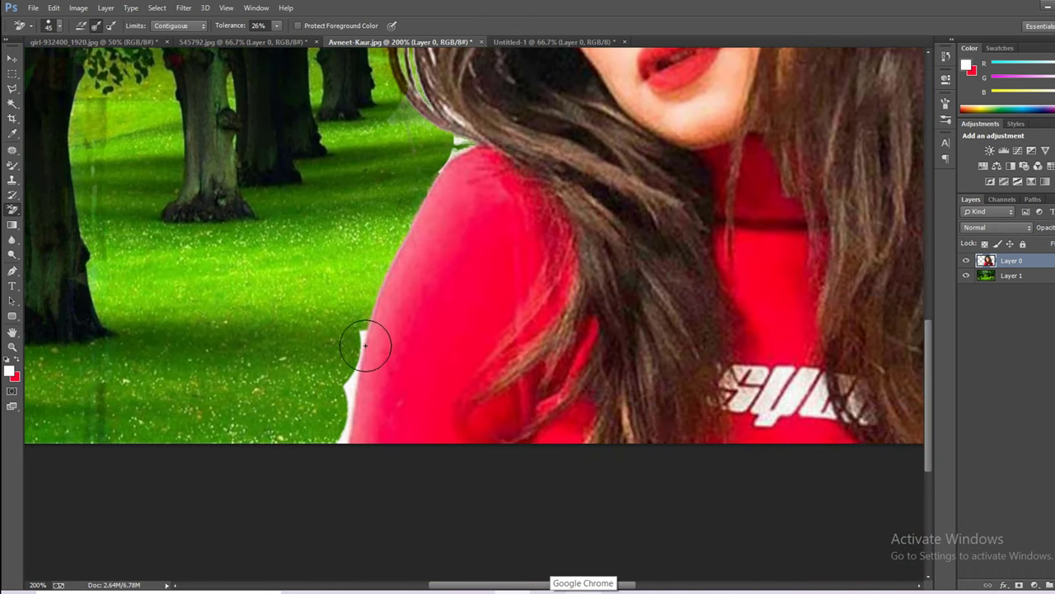
left_click_drag(361, 337, 349, 400)
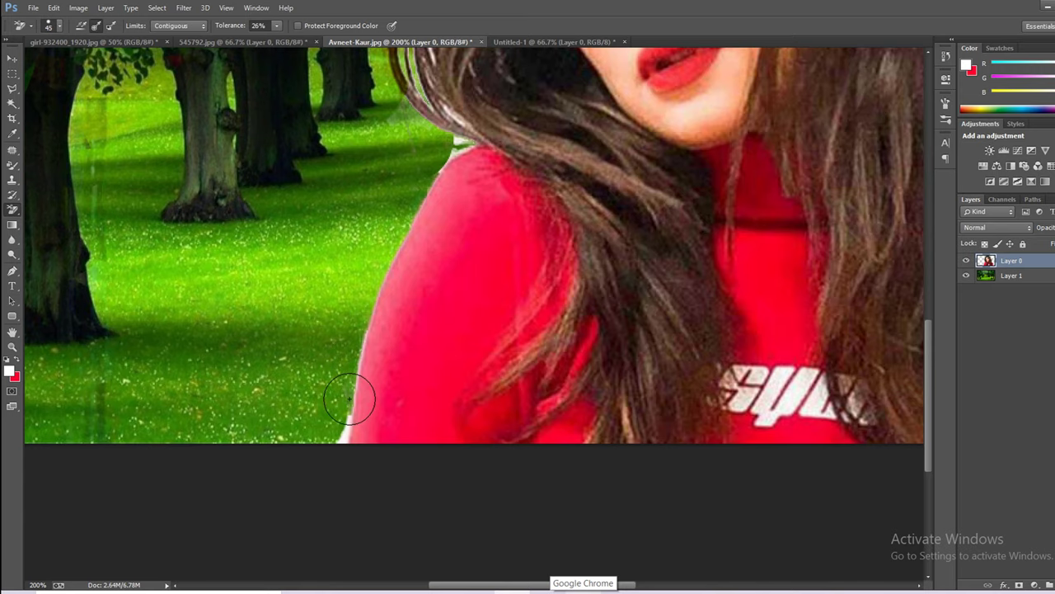
left_click_drag(344, 441, 349, 423)
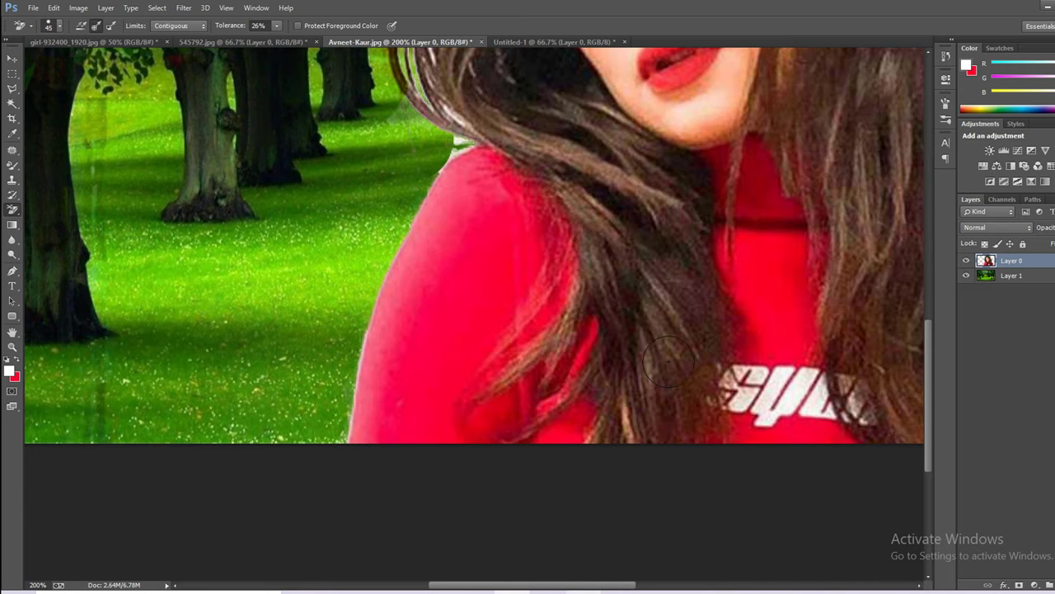
key("ctrl+minus")
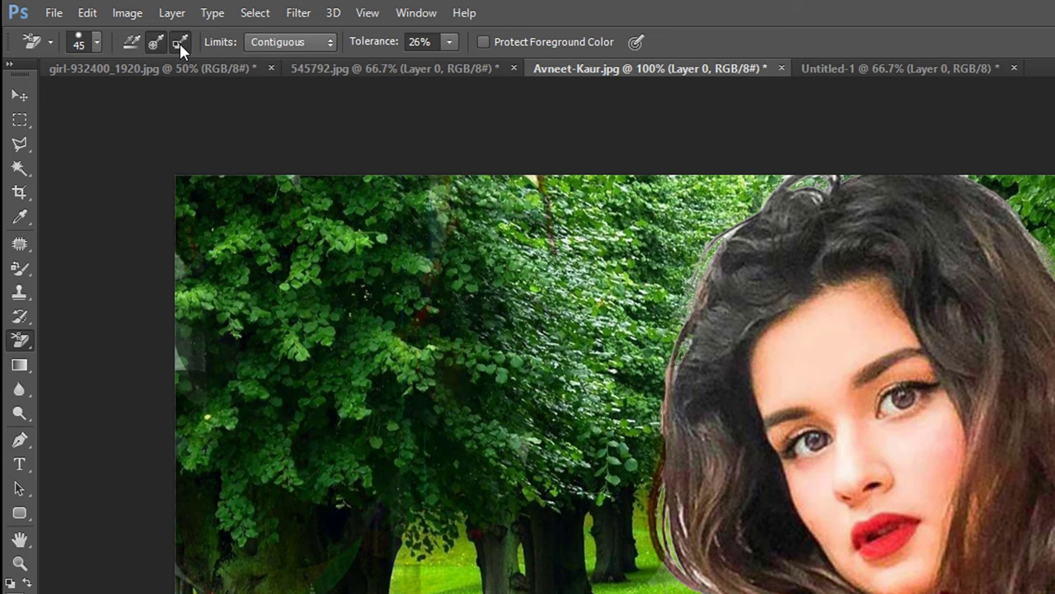
Set the background colour to a pale beige, e6dcd6, sampled from the image and lightened
key("ctrl+plus")
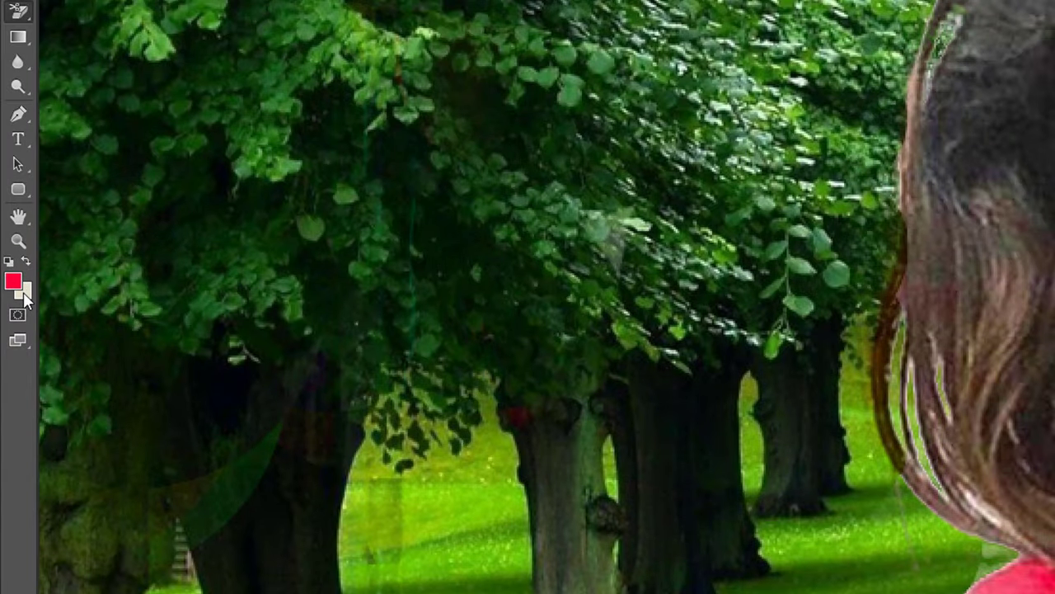
left_click(23, 292)
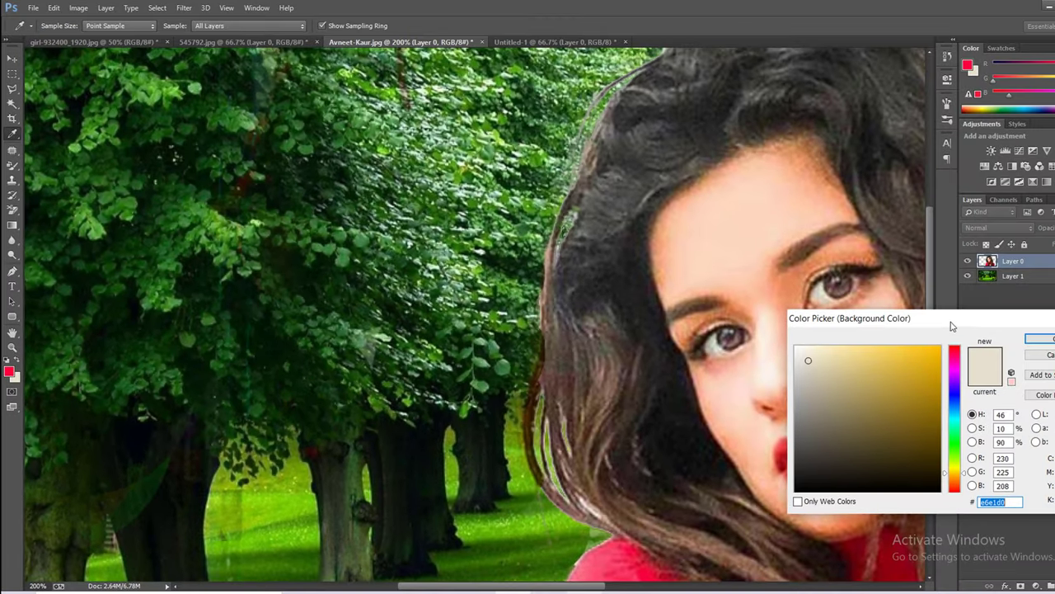
mouse_move(950, 326)
left_mouse_down()
mouse_move(769, 340)
mouse_move(357, 249)
mouse_move(325, 229)
left_mouse_up()
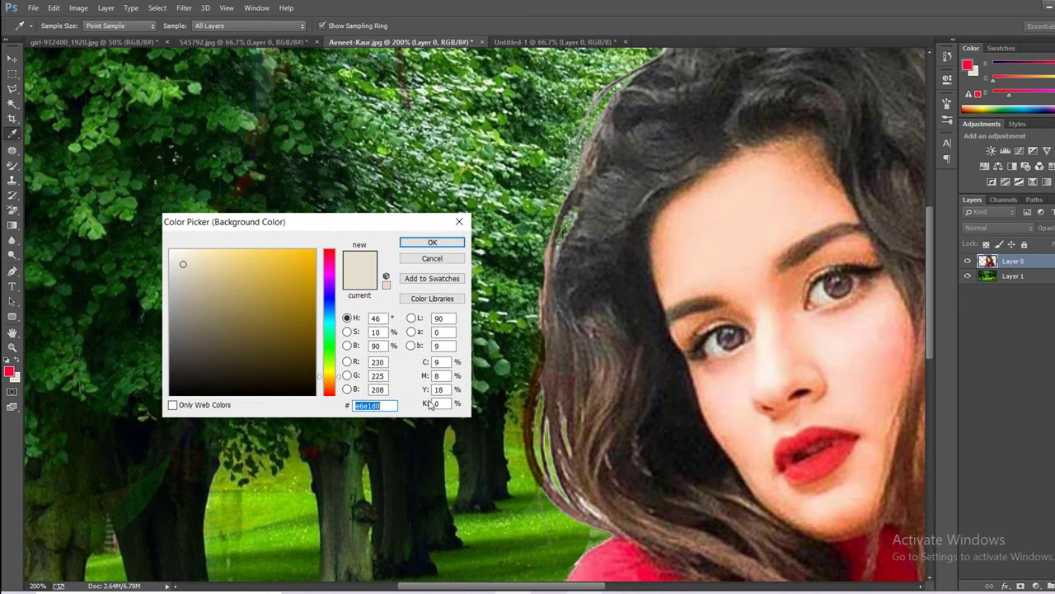
left_click(600, 505)
left_click_drag(201, 283, 181, 264)
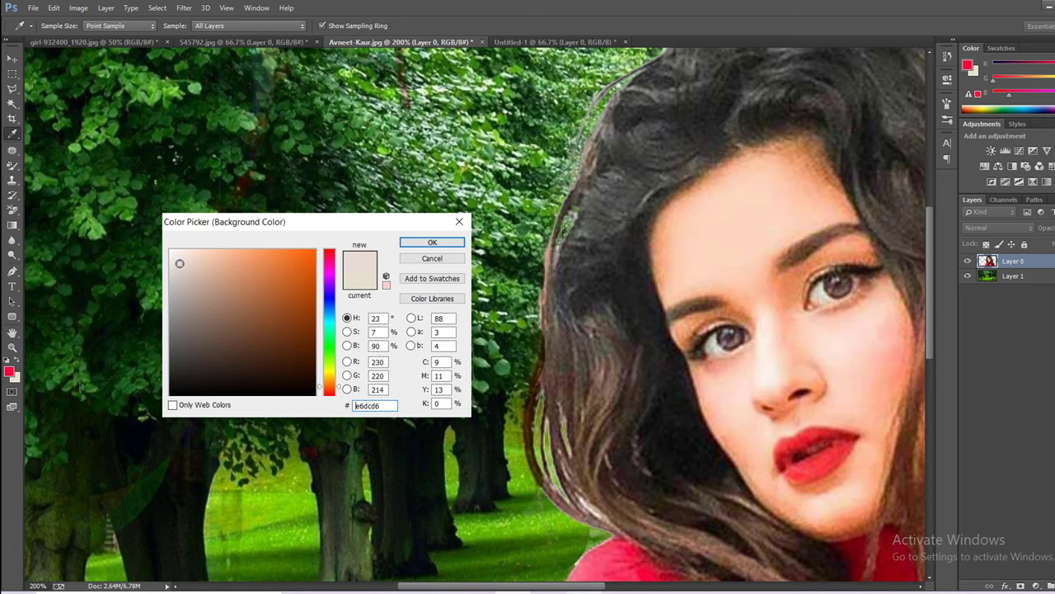
left_click(435, 244)
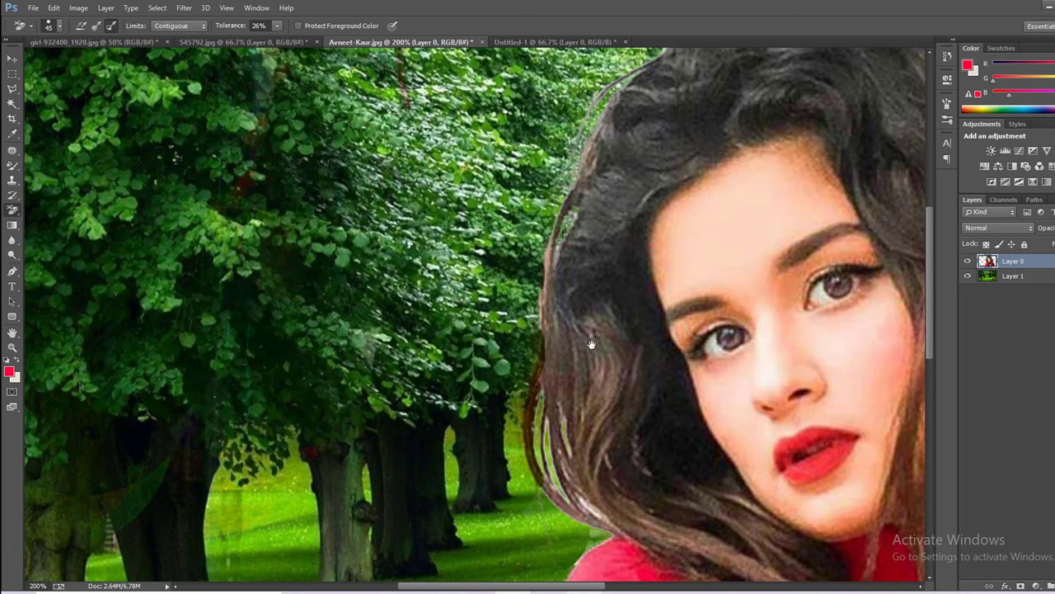
Erase the pale fringe along the right hair edge
left_click_drag(590, 343, 66, 264)
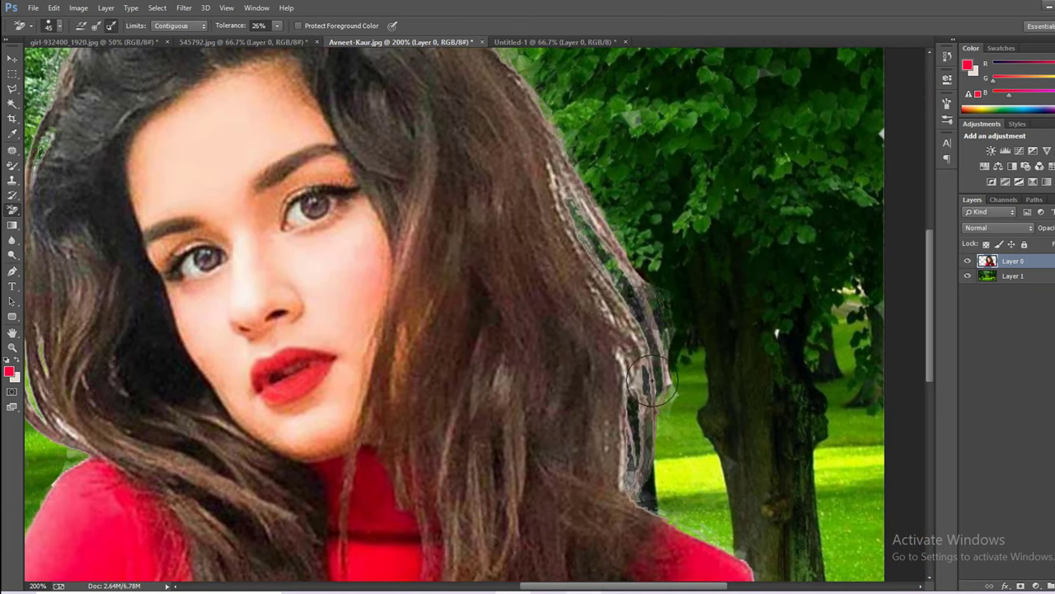
left_click_drag(639, 301, 603, 247)
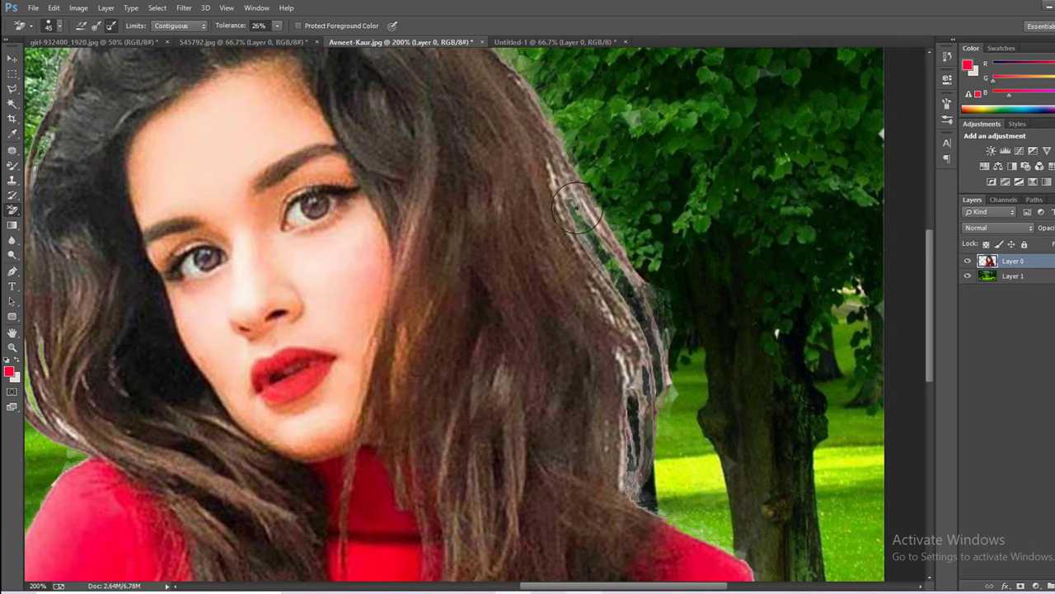
left_click_drag(571, 198, 592, 215)
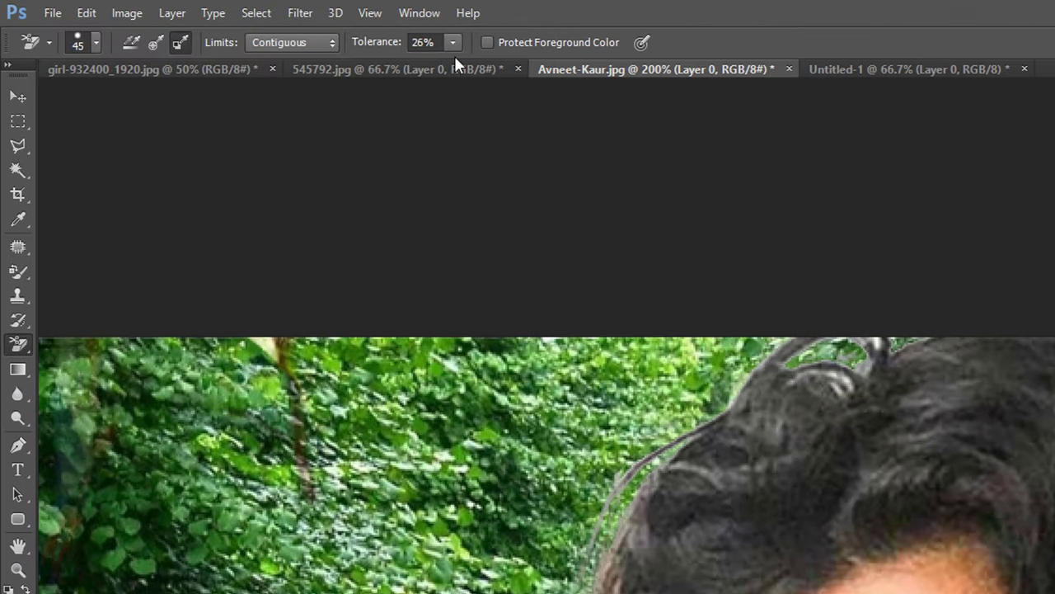
Raise the Background Eraser tolerance to 38%
left_click(455, 47)
left_click_drag(446, 64, 465, 65)
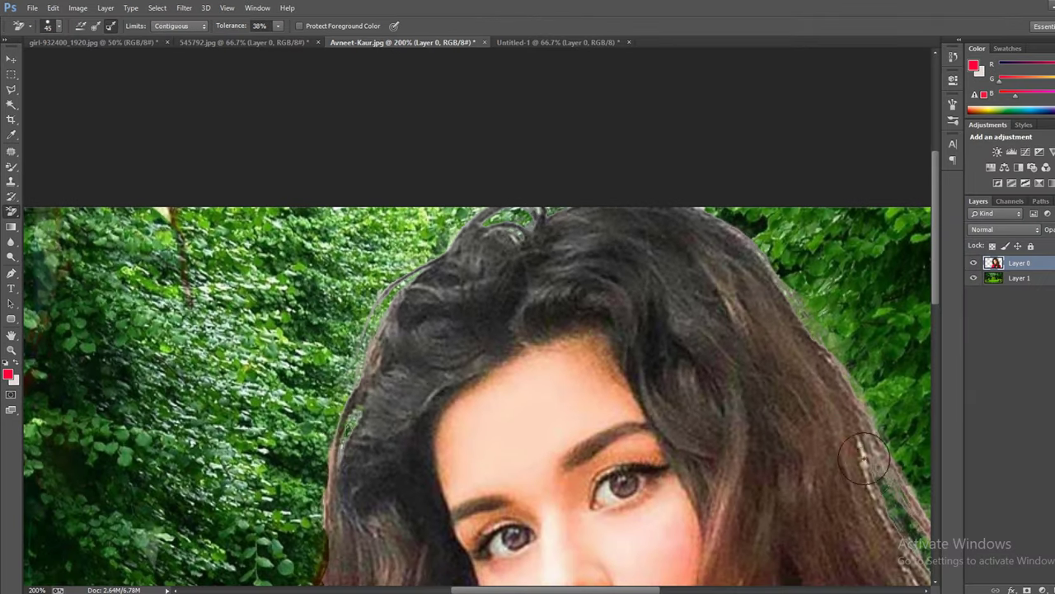
mouse_move(873, 495)
left_mouse_down()
mouse_move(705, 394)
mouse_move(702, 561)
left_mouse_up()
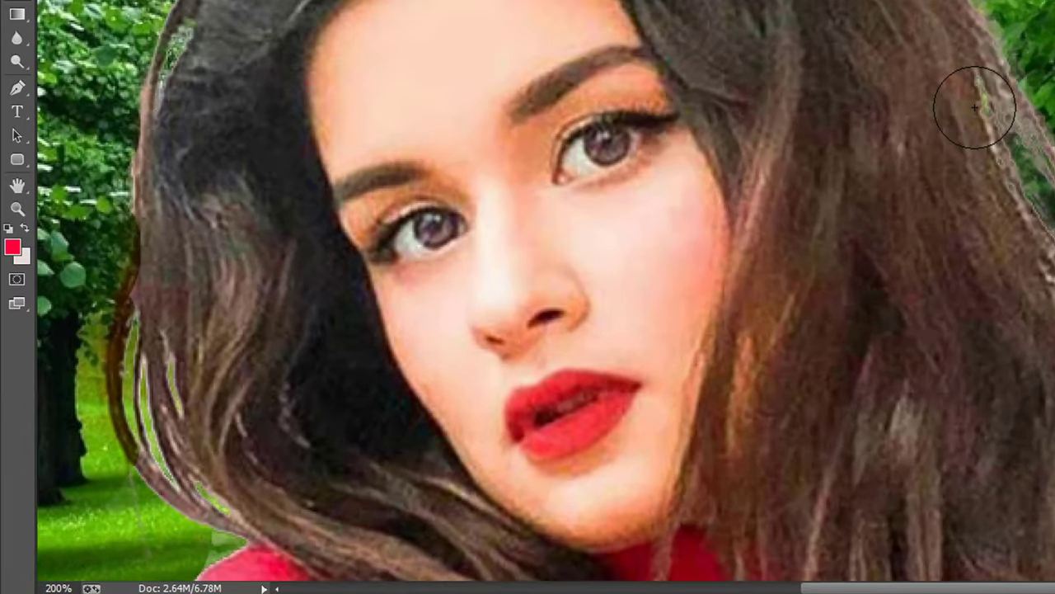
scroll(981, 156, "down", 5)
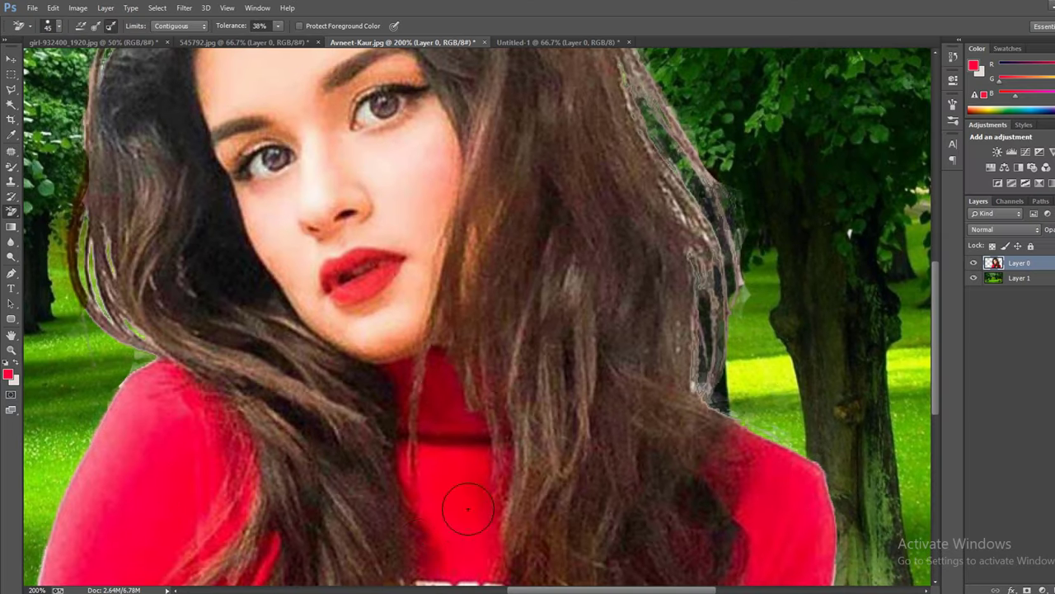
left_click_drag(754, 506, 697, 419)
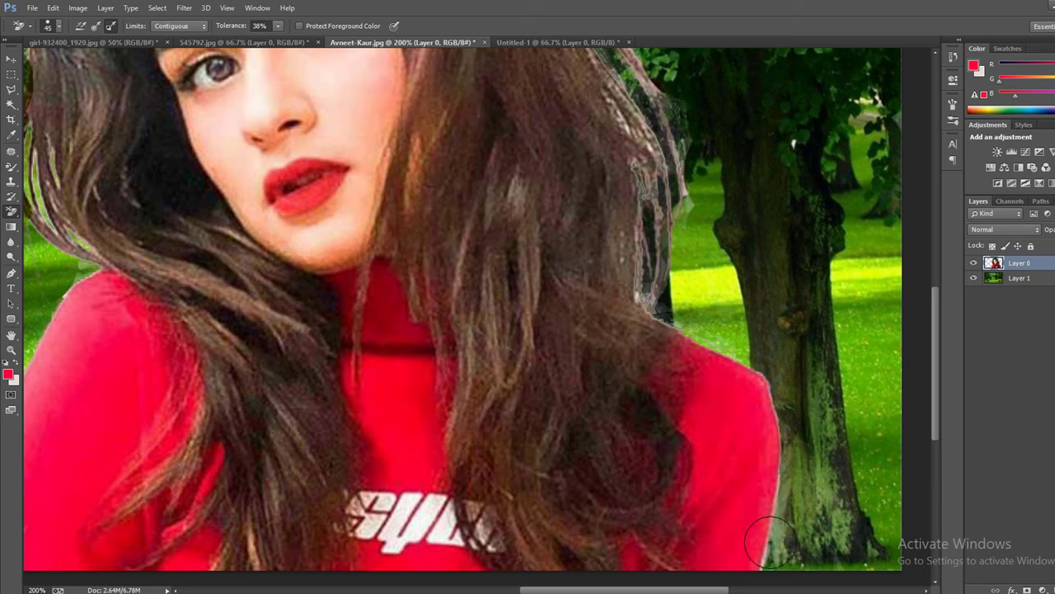
scroll(660, 405, "up", 2)
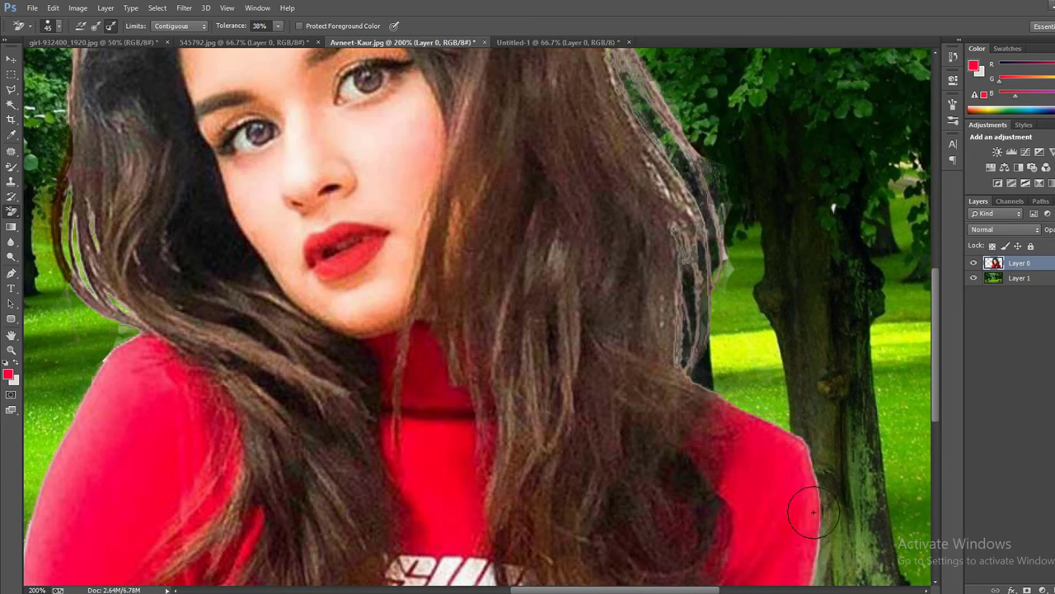
left_click_drag(558, 340, 669, 517)
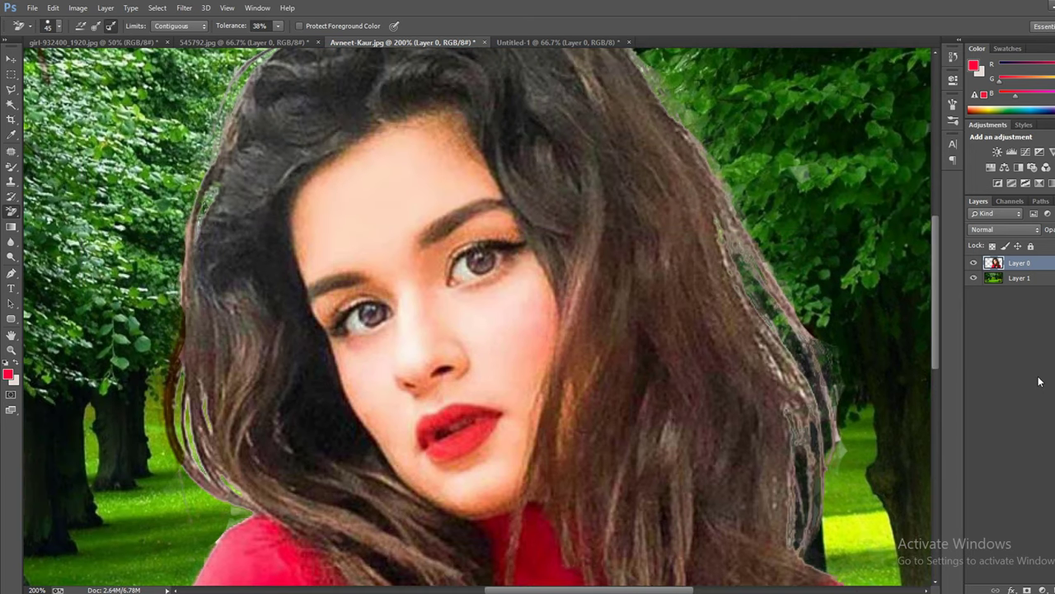
Erase the remaining fringe along the left and right hair edges at 38% tolerance
mouse_move(819, 404)
left_mouse_down()
mouse_move(764, 256)
mouse_move(701, 194)
left_mouse_up()
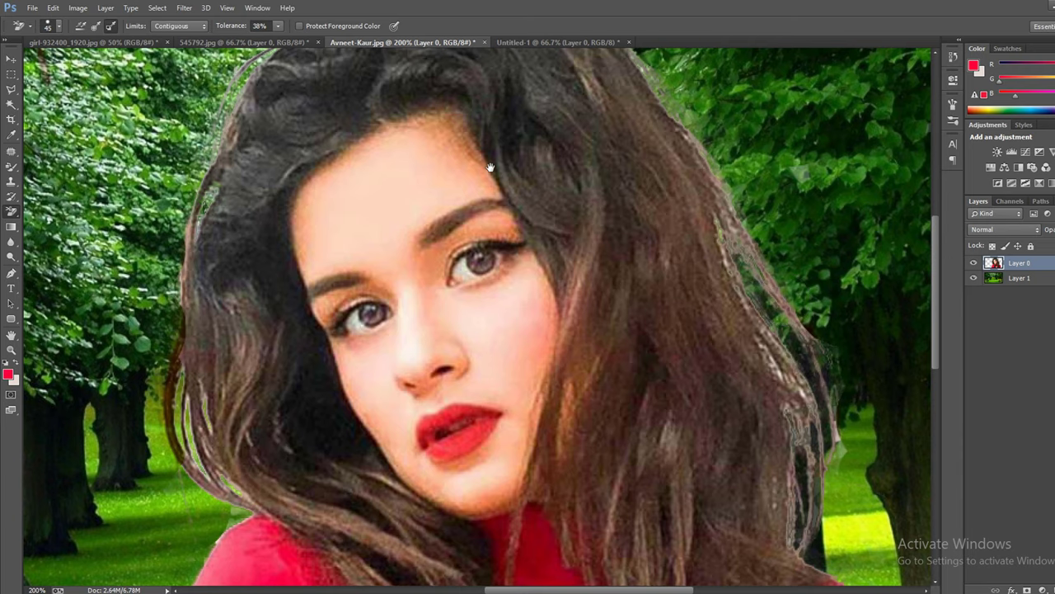
left_click_drag(490, 167, 650, 221)
mouse_move(338, 515)
left_mouse_down()
mouse_move(348, 271)
mouse_move(396, 165)
mouse_move(488, 61)
left_mouse_up()
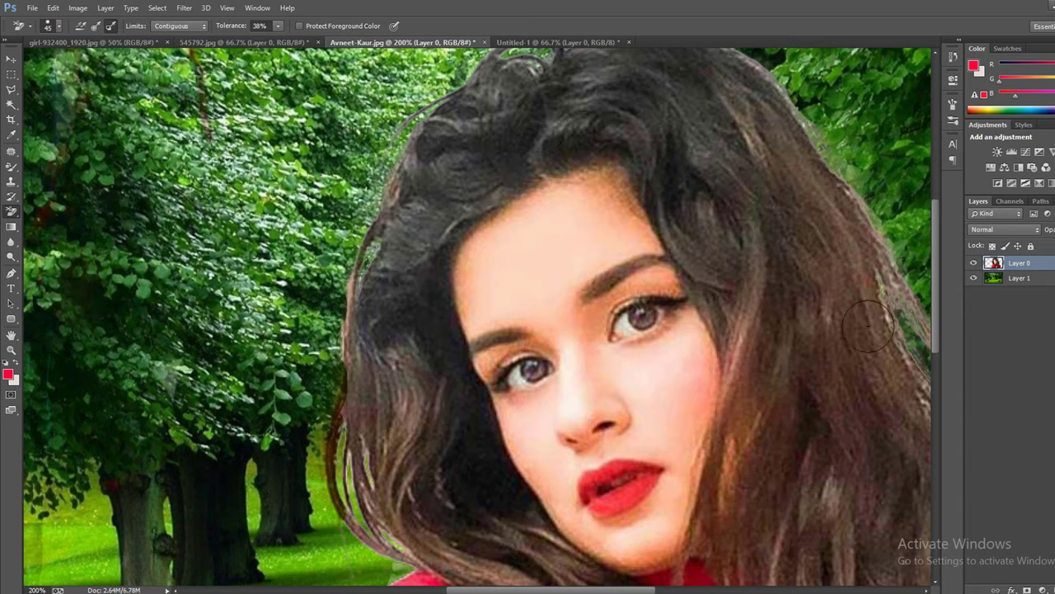
mouse_move(727, 326)
left_mouse_down()
mouse_move(604, 190)
mouse_move(575, 177)
left_mouse_up()
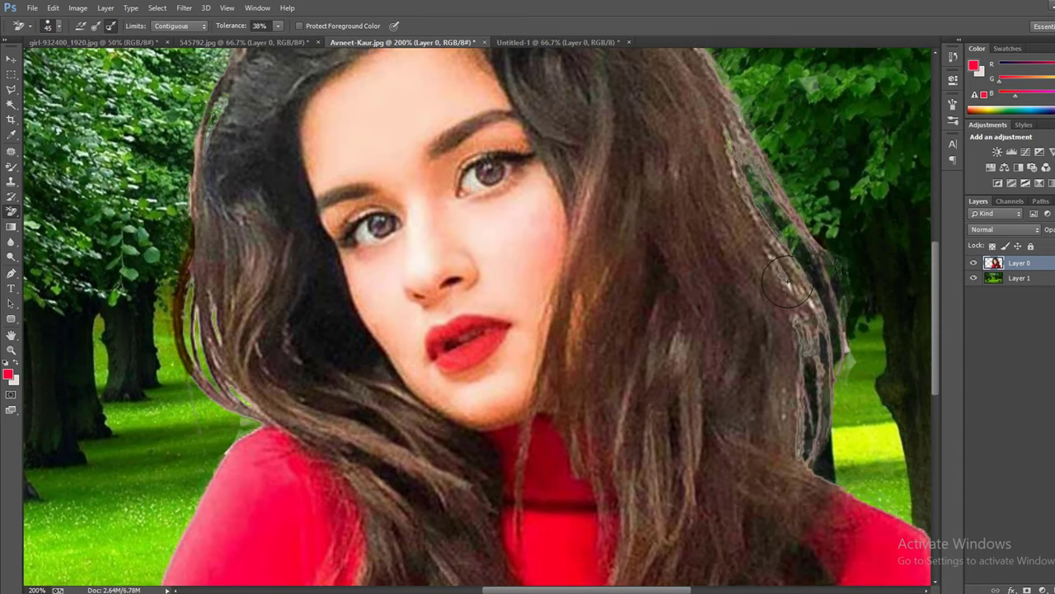
left_click_drag(805, 296, 817, 308)
key("ctrl+minus")
key("ctrl+minus")
key("ctrl+minus")
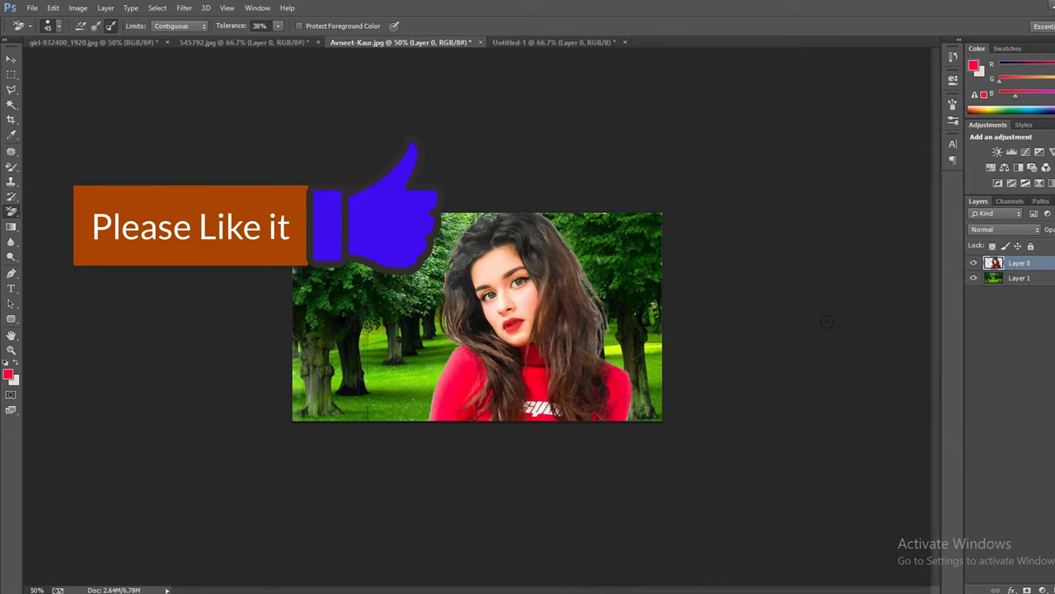
Switch to the Color Replacement Tool, review its Limits options, then bring up the eraser group
key("ctrl+plus")
key("ctrl+plus")
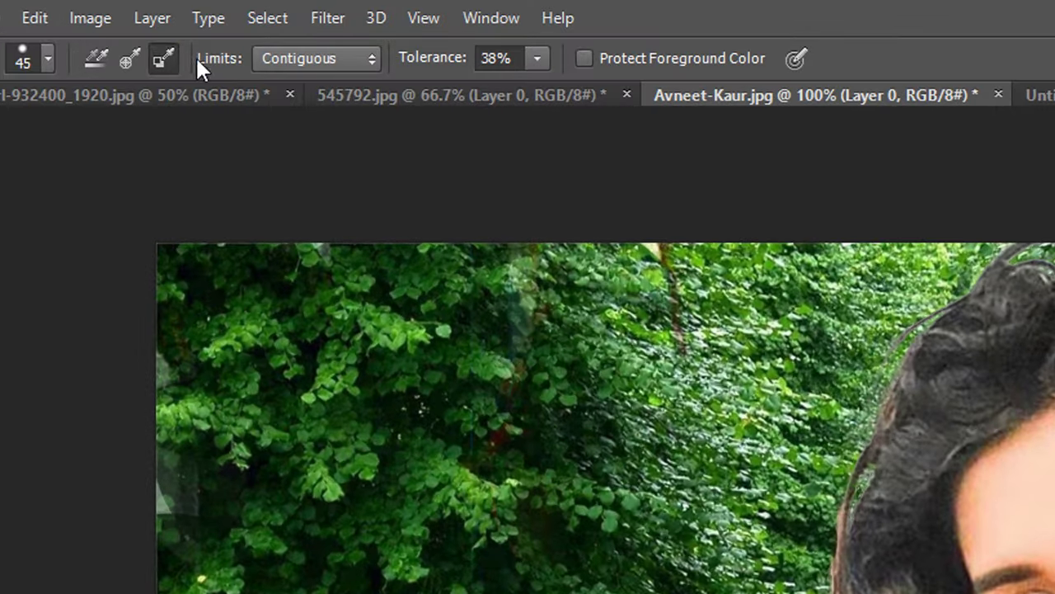
left_click(285, 59)
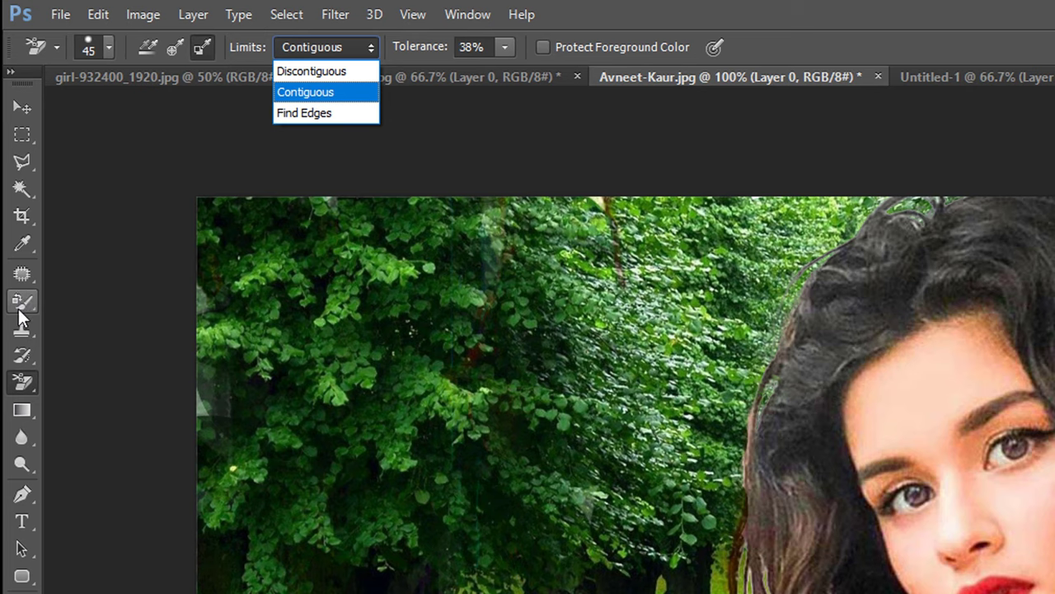
left_click(19, 309)
left_click(19, 308)
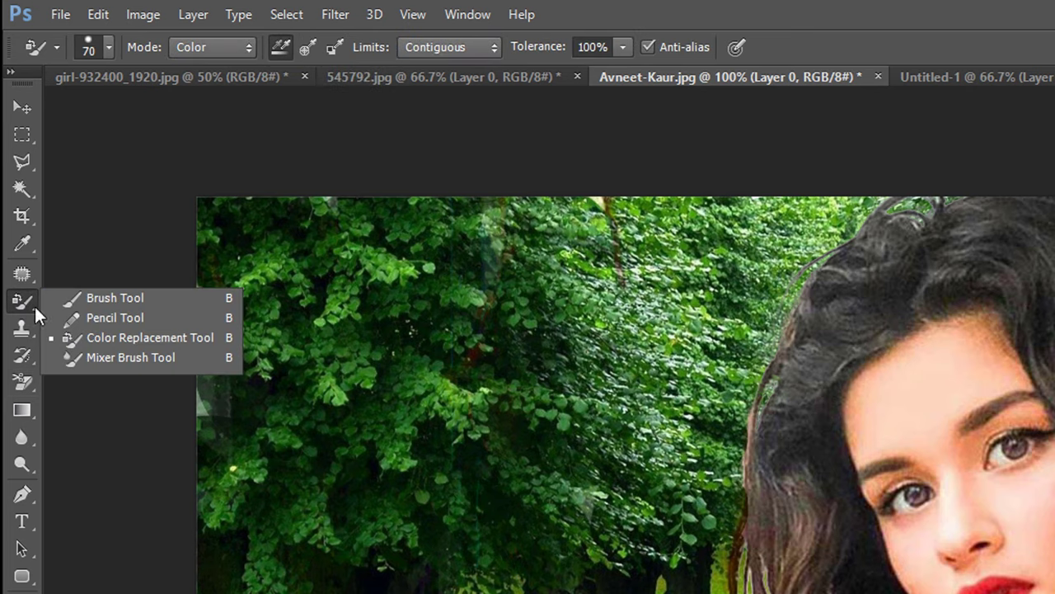
left_click(150, 340)
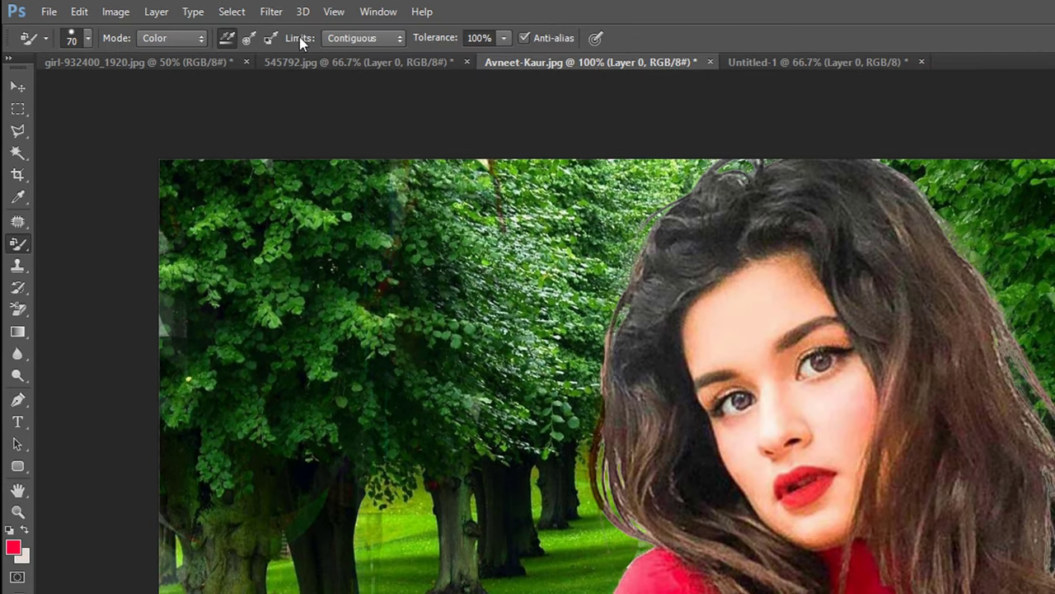
left_click(371, 37)
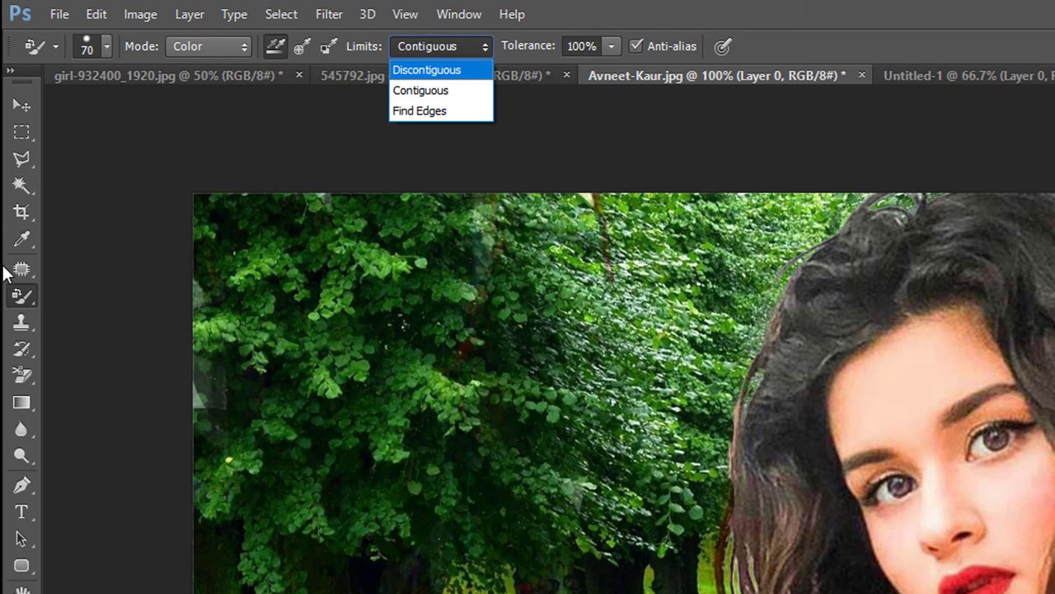
left_click(21, 375)
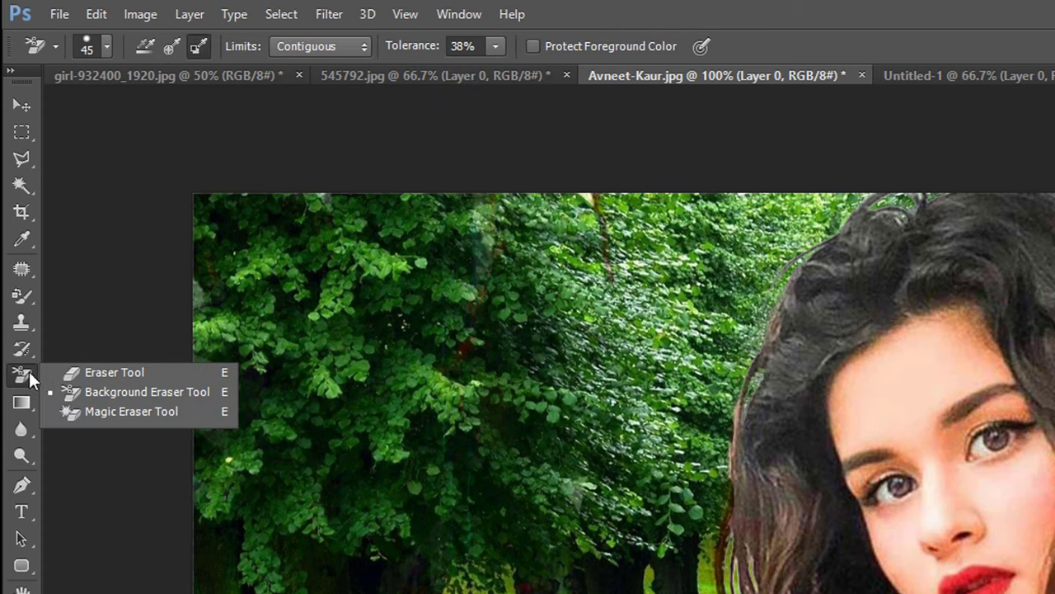
Reselect the Background Eraser, try Discontiguous and Find Edges, then set Limits to Contiguous
left_click(94, 392)
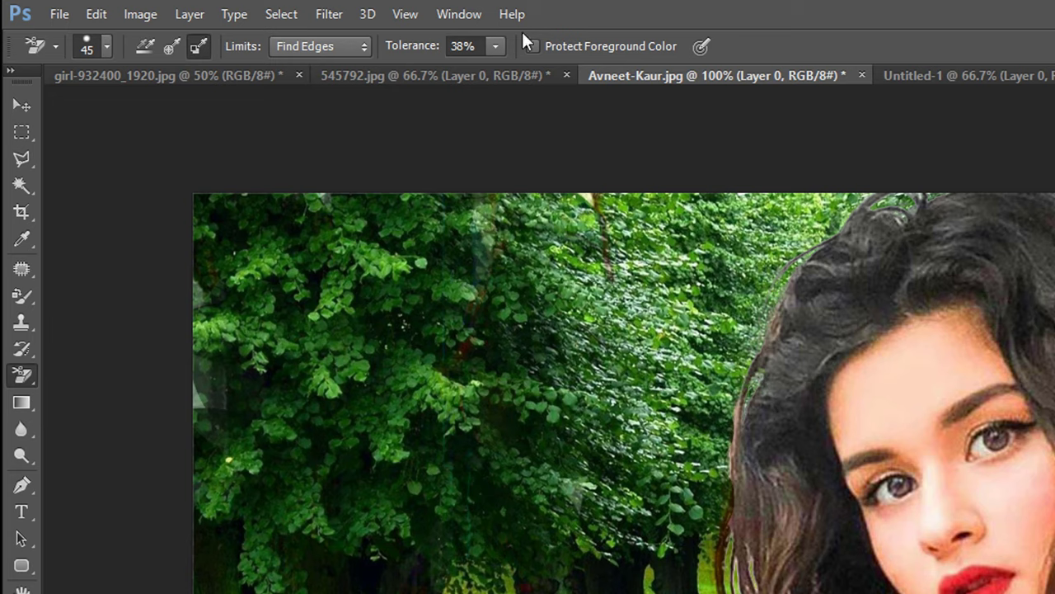
left_click(321, 45)
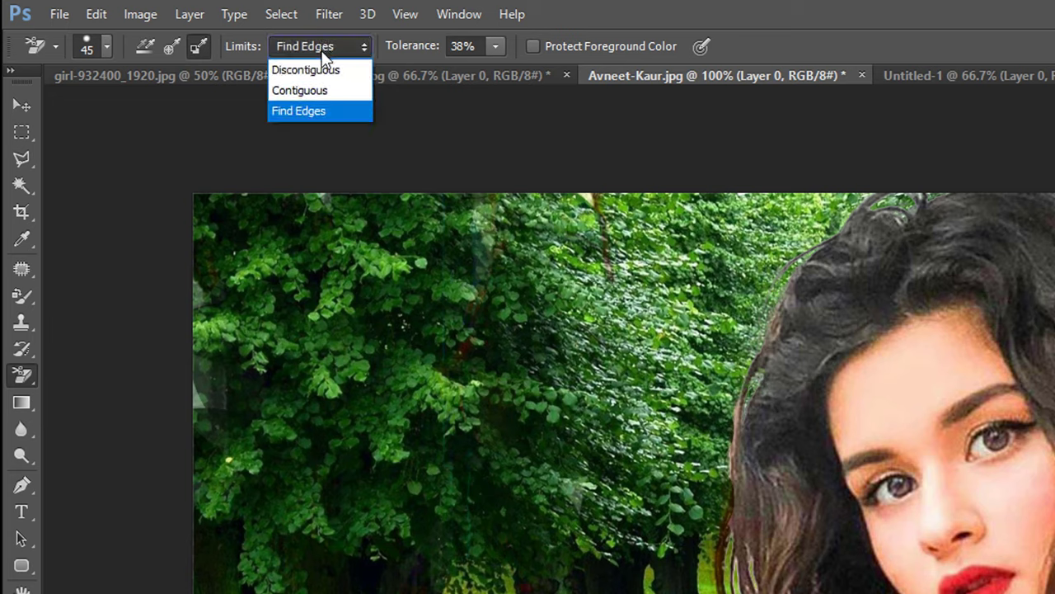
left_click(317, 69)
left_click(332, 45)
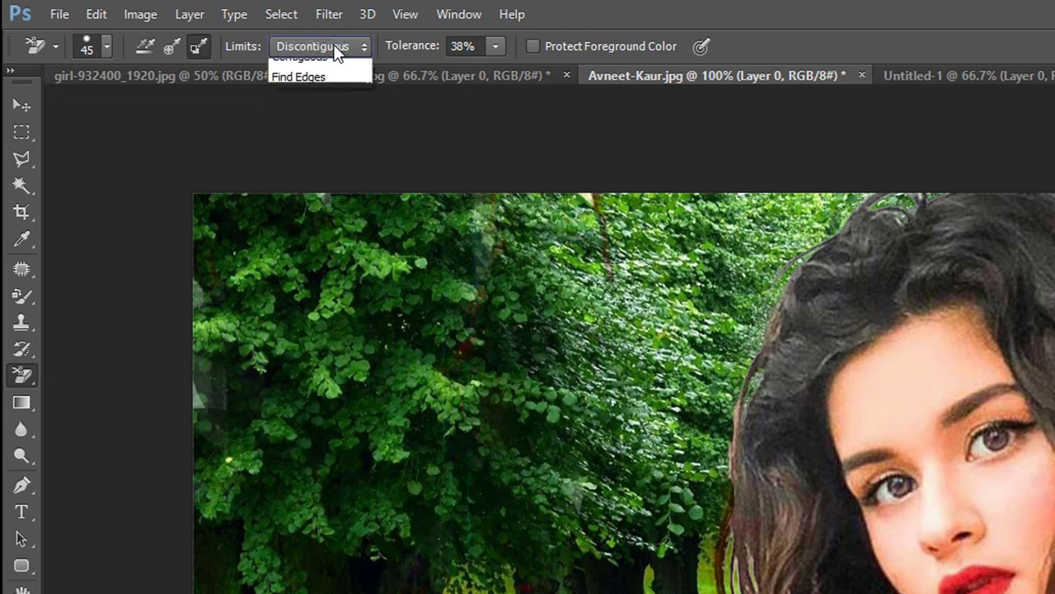
left_click(323, 111)
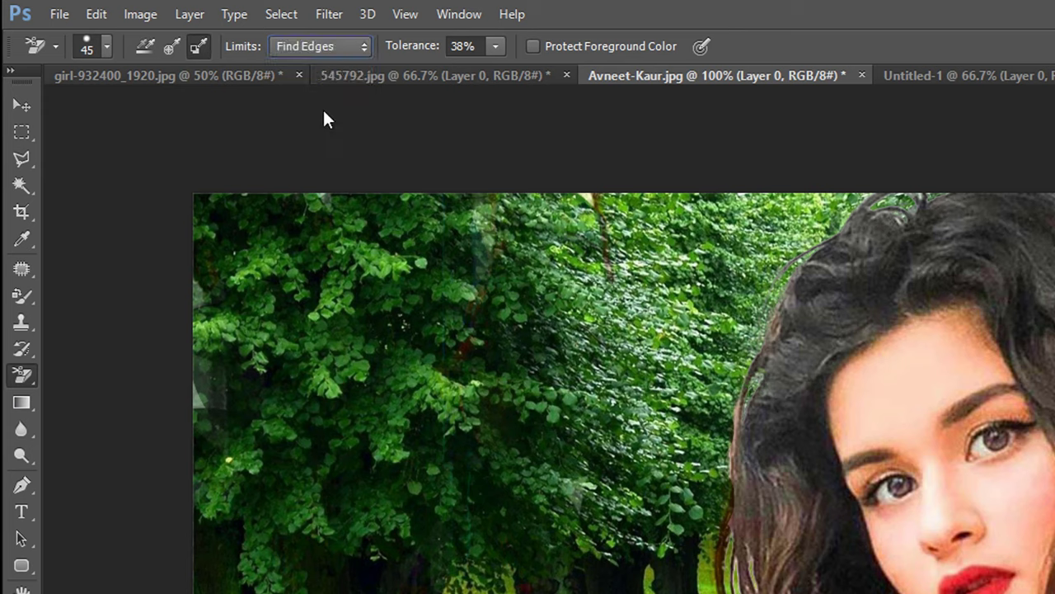
left_click(322, 43)
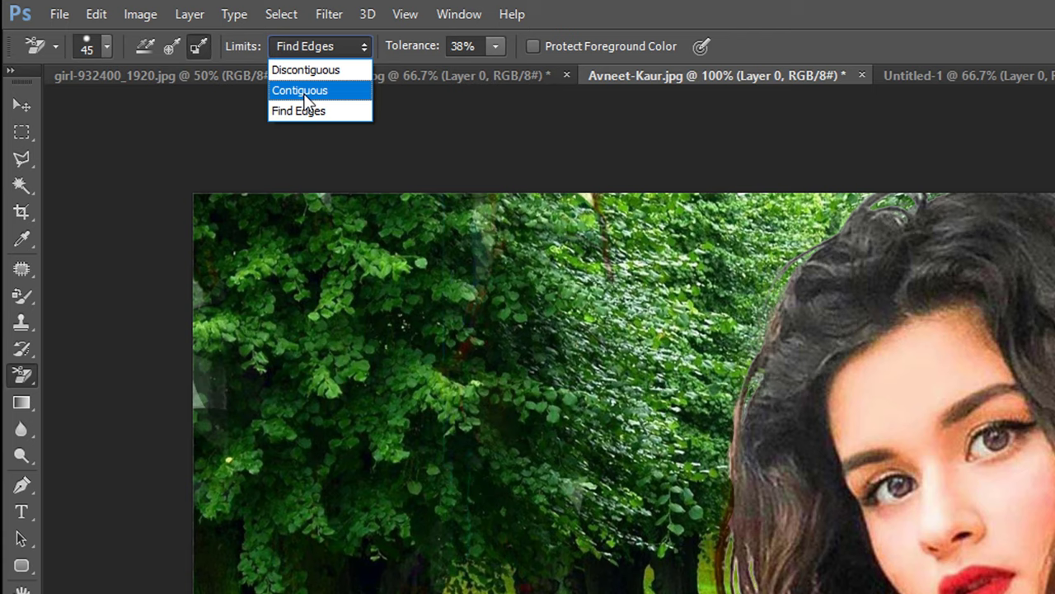
left_click(304, 92)
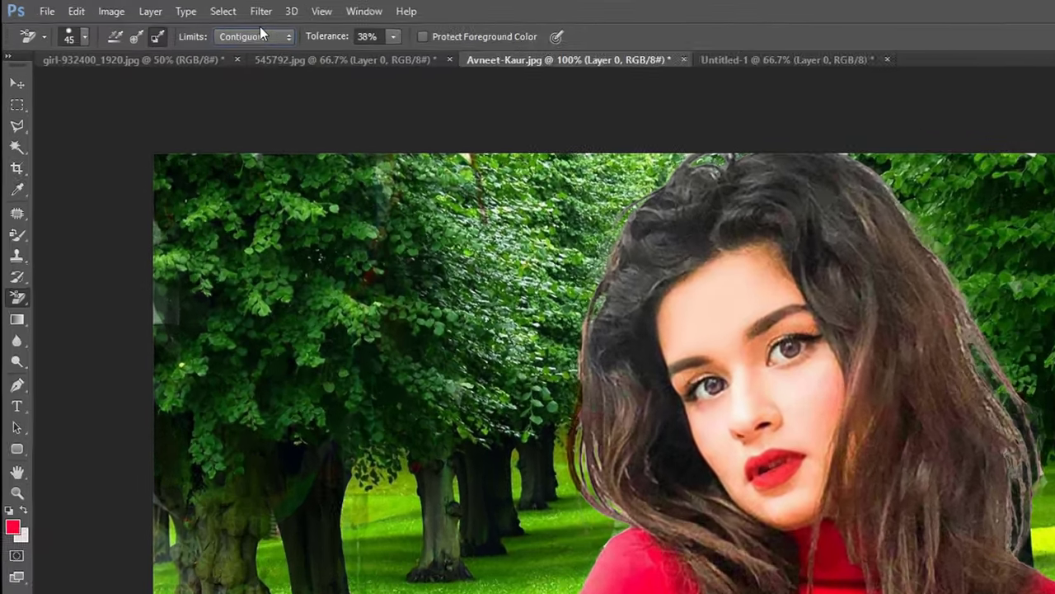
left_click(197, 26)
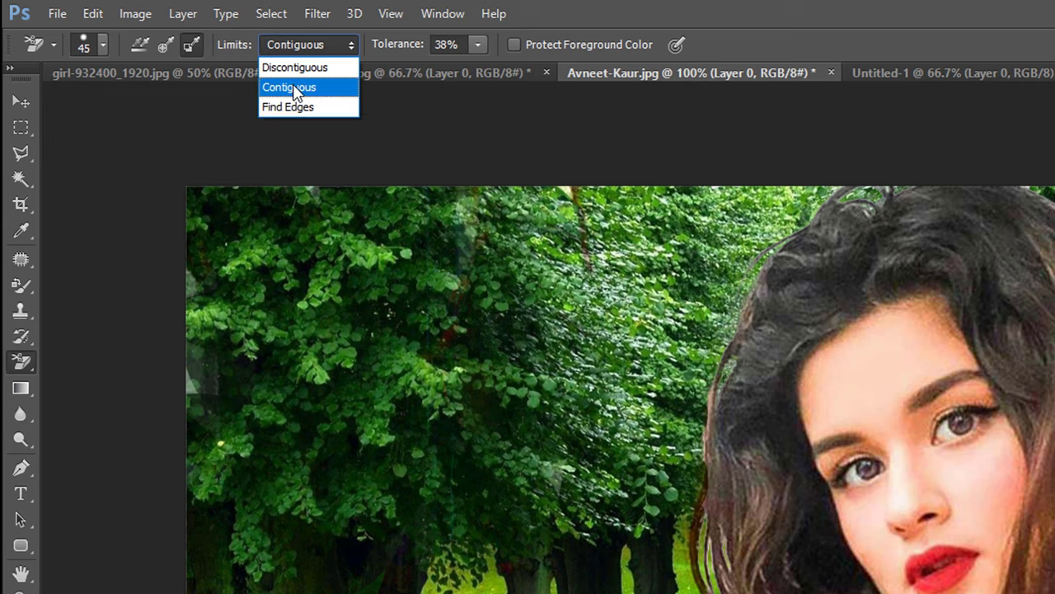
left_click(301, 89)
left_click(288, 46)
left_click(305, 89)
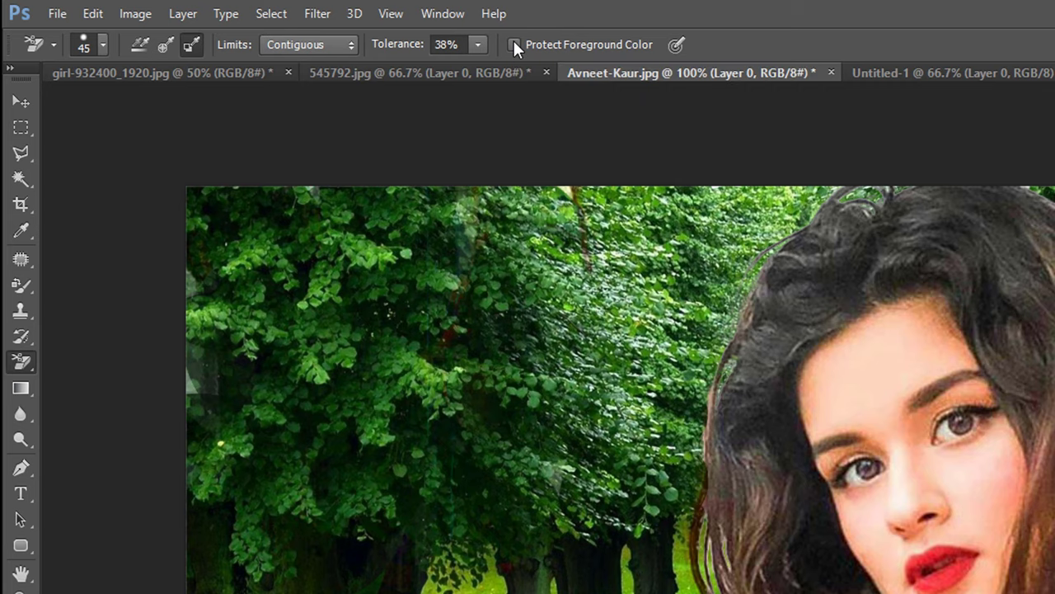
Enable Protect Foreground Color and set the foreground colour to red fe023d
left_click(514, 43)
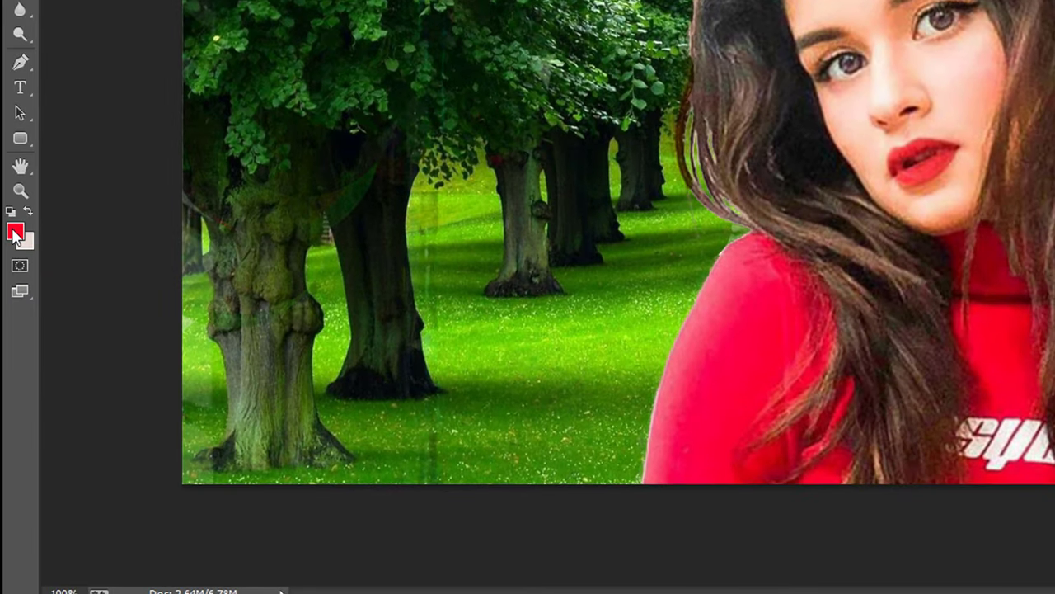
left_click(15, 233)
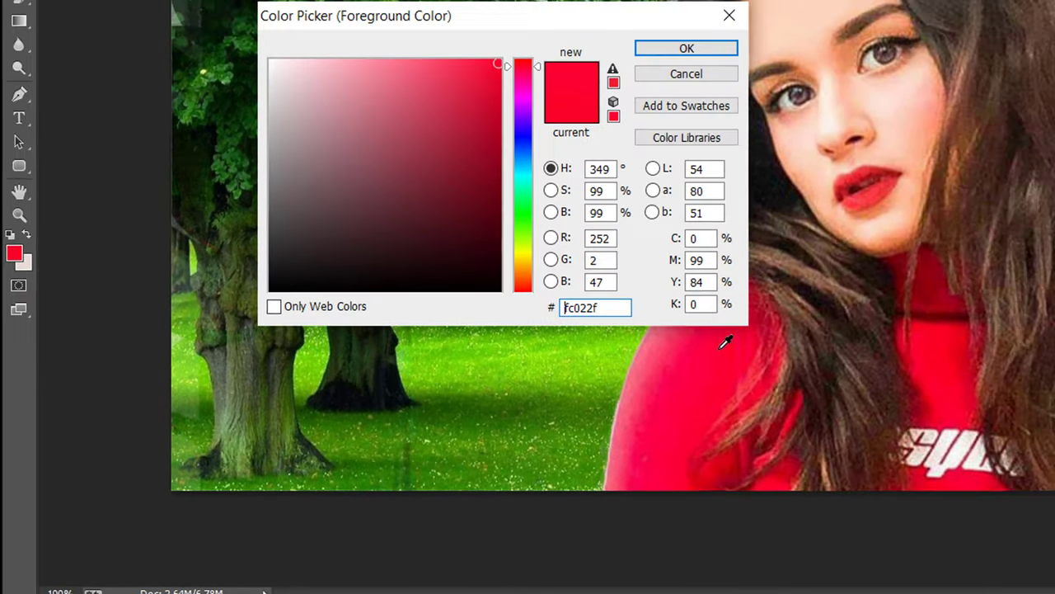
type("fe023d")
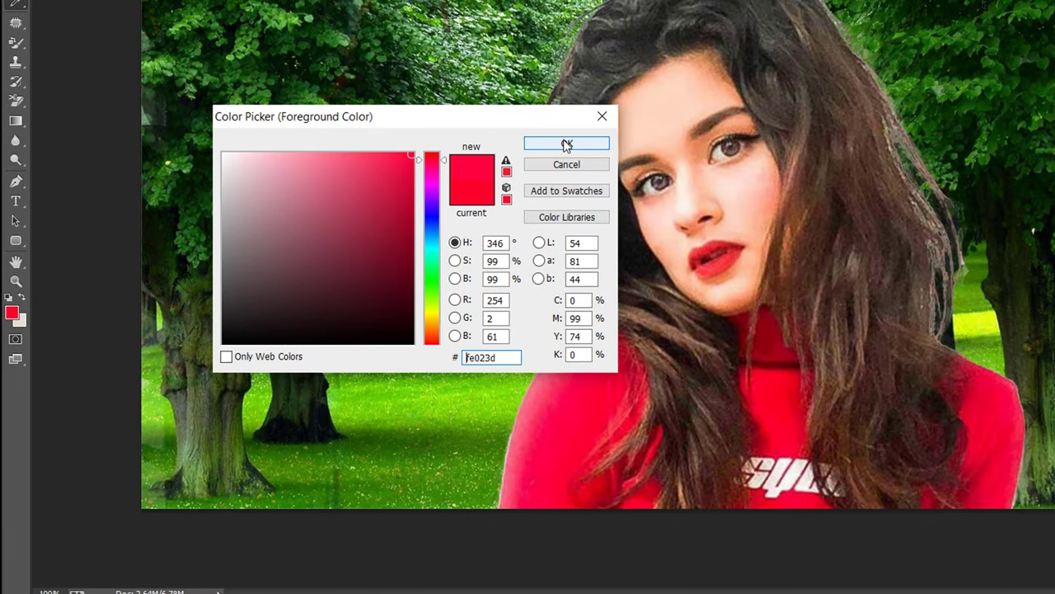
left_click(566, 145)
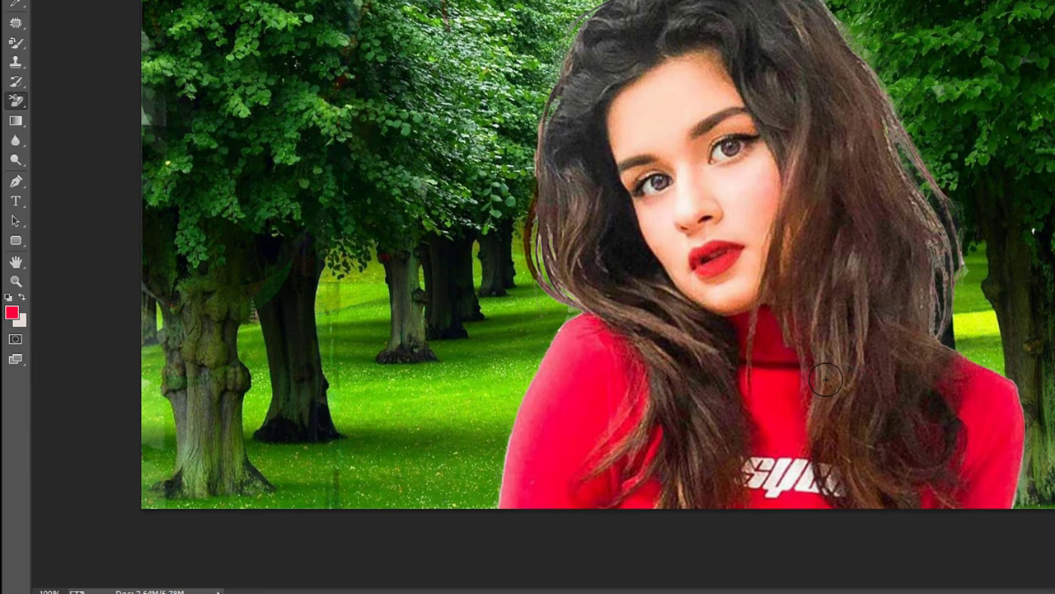
Erase a test patch beside her left eye
scroll(825, 379, "up", 1)
scroll(512, 252, "down", 3)
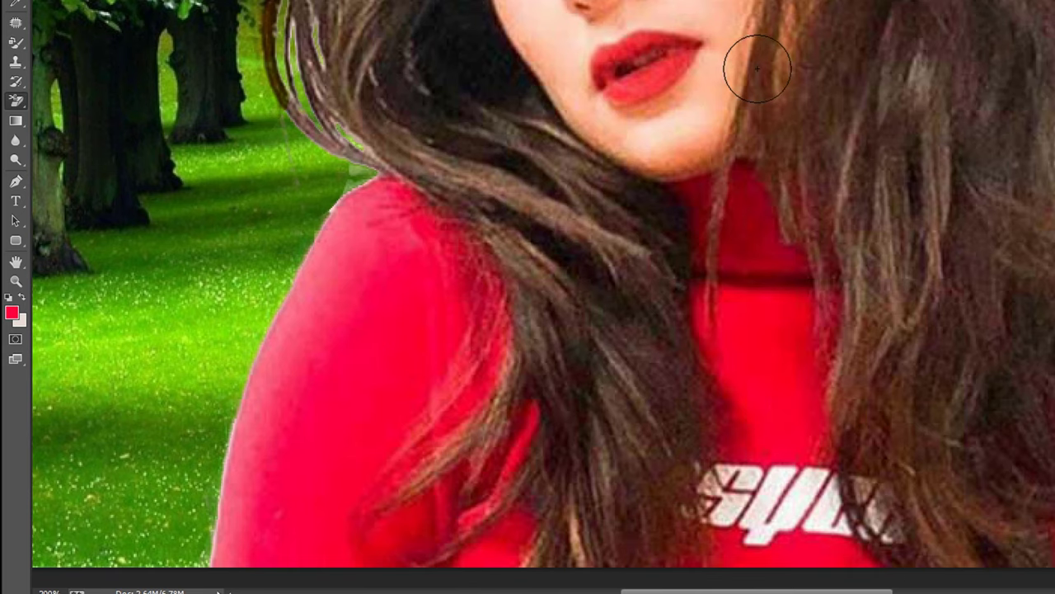
scroll(656, 42, "down", 3)
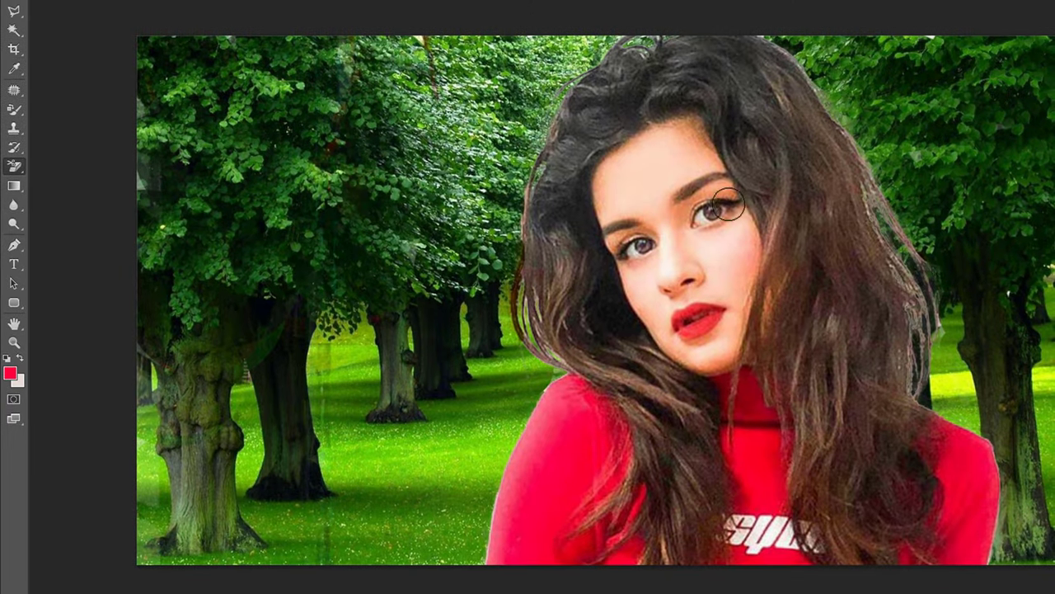
left_click_drag(727, 205, 727, 391)
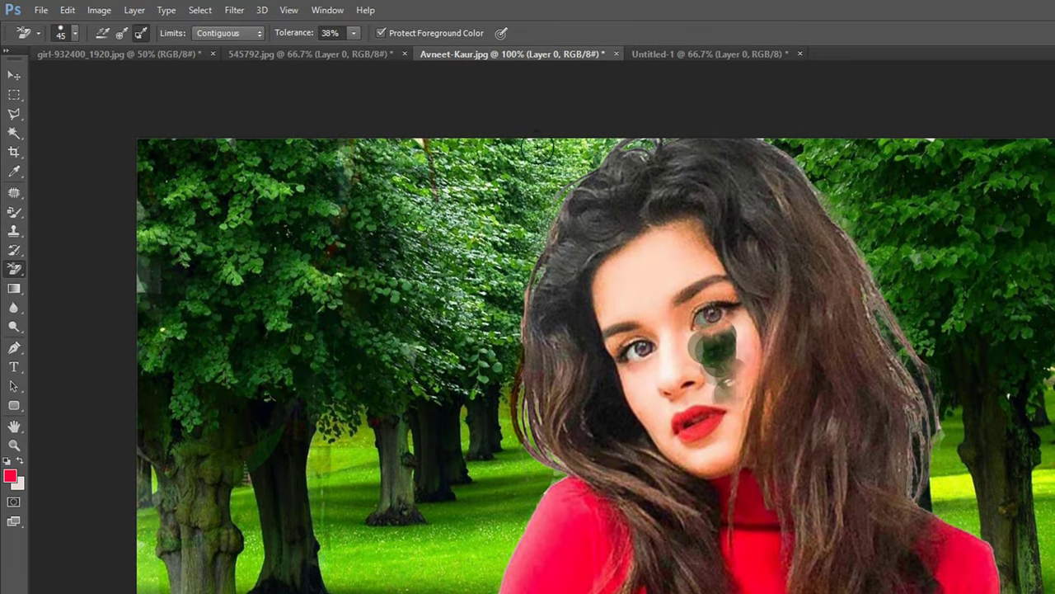
Raise tolerance to 100% and erase test dabs across her eye, forehead and hair
left_click(355, 33)
left_click_drag(353, 51, 481, 62)
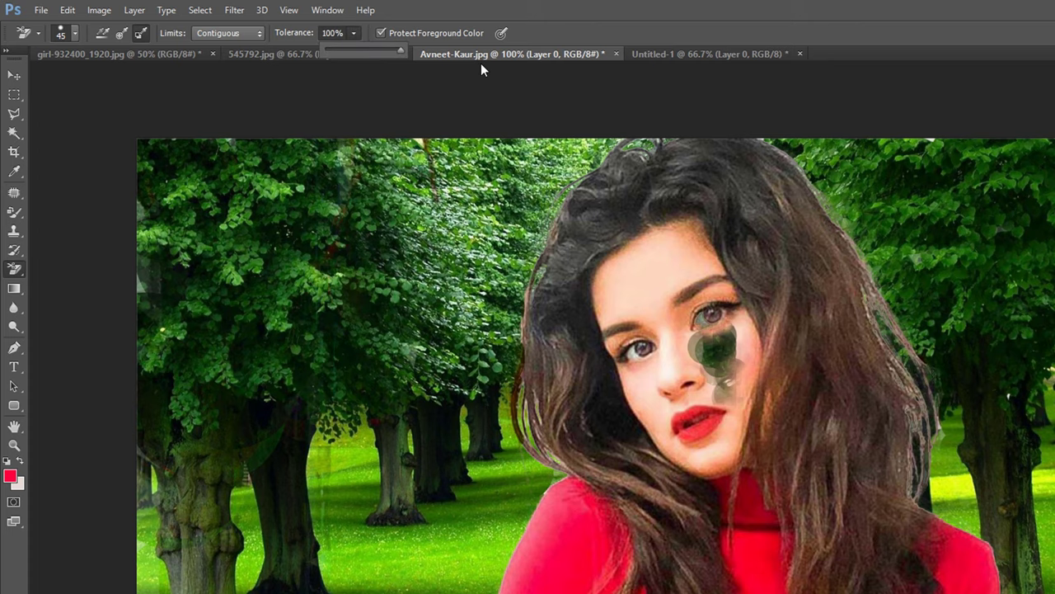
left_click(667, 344)
left_click_drag(662, 305, 666, 277)
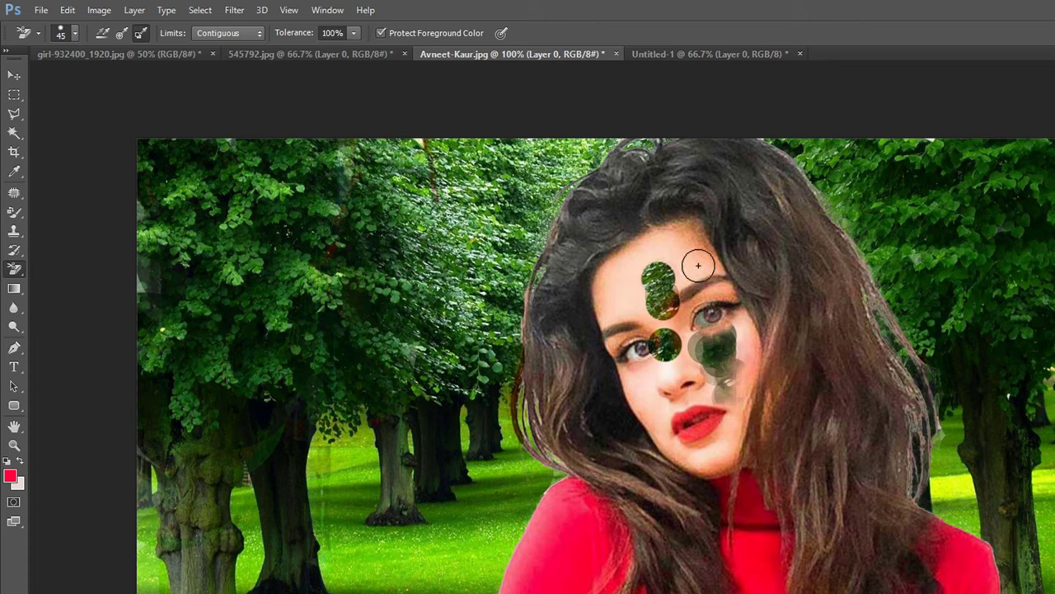
left_click_drag(746, 248, 870, 404)
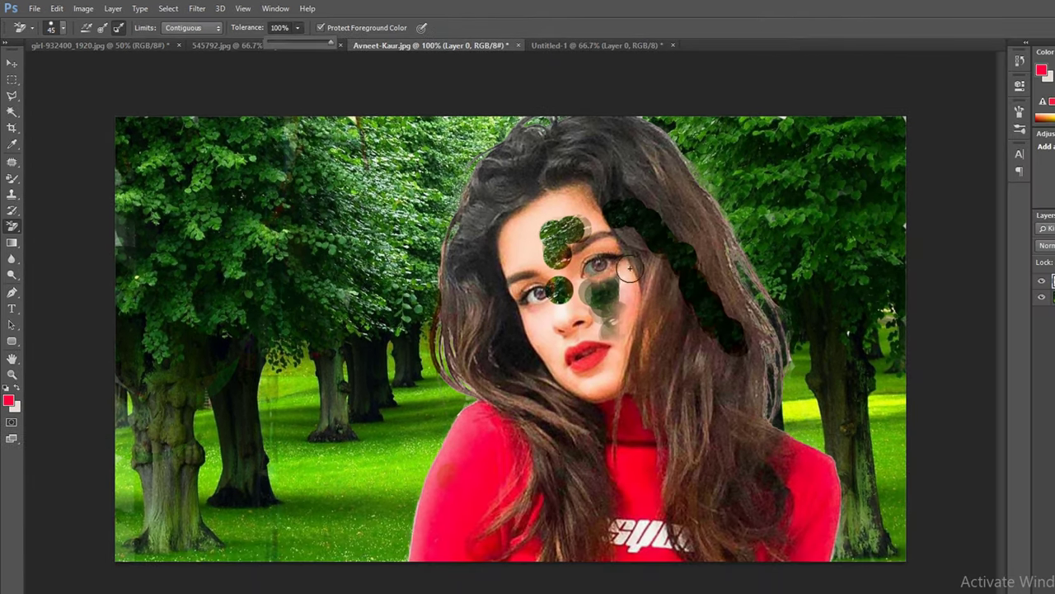
left_click_drag(626, 264, 507, 198)
mouse_move(501, 259)
left_mouse_down()
mouse_move(483, 259)
mouse_move(463, 231)
left_mouse_up()
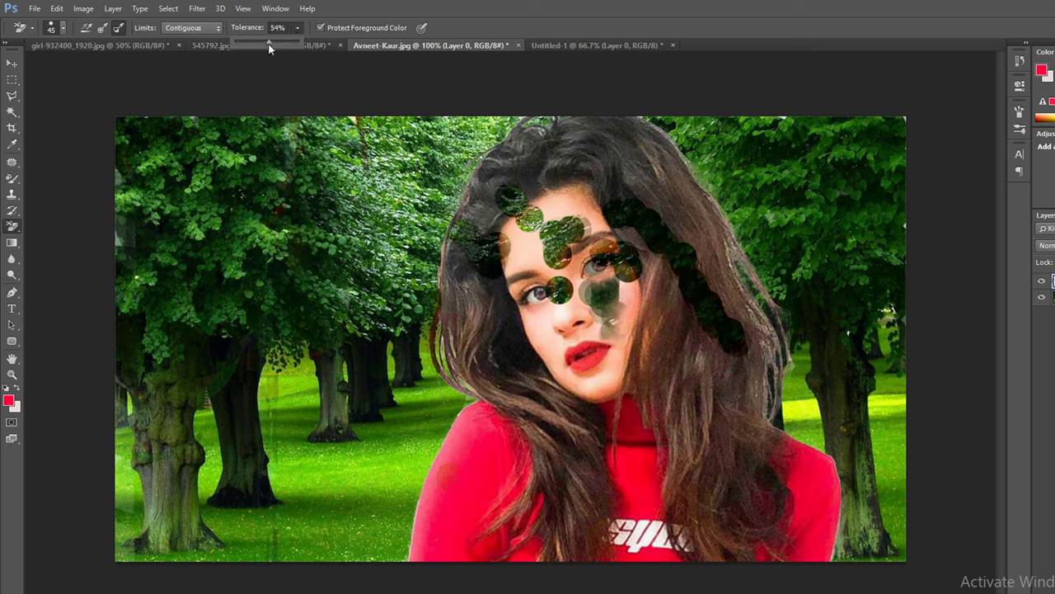
At 50% tolerance, erase forehead spots and undo an erase on the shirt lettering
left_click(469, 176)
mouse_move(555, 207)
left_mouse_down()
mouse_move(592, 232)
mouse_move(577, 234)
left_mouse_up()
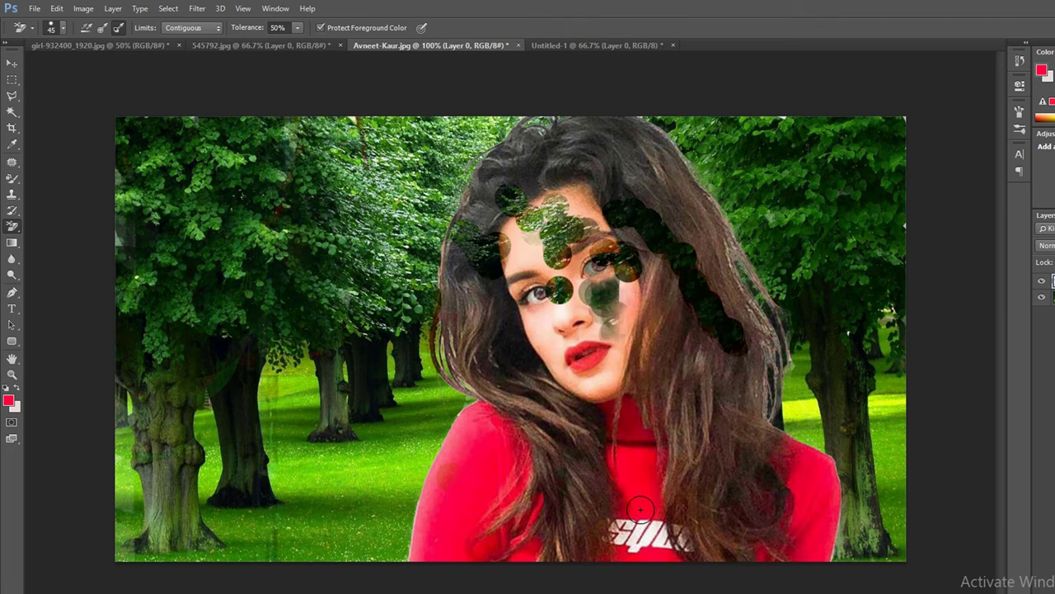
left_click_drag(645, 532, 639, 492)
key("ctrl+z")
left_click(644, 534)
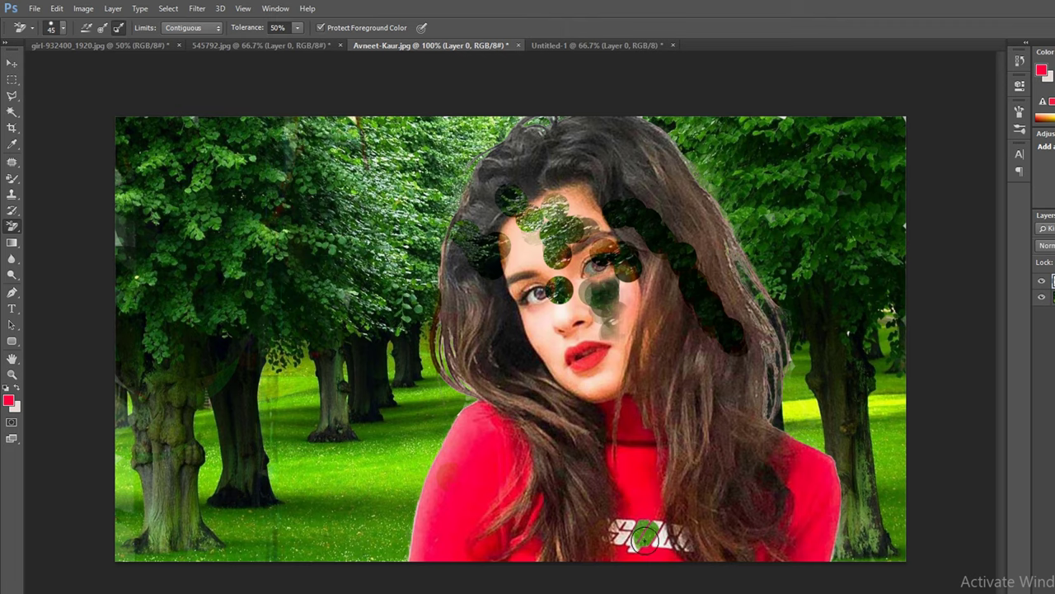
Zoom in and erase test patches between her nose, left eye and cheek
key("ctrl+plus")
scroll(671, 442, "down", 5)
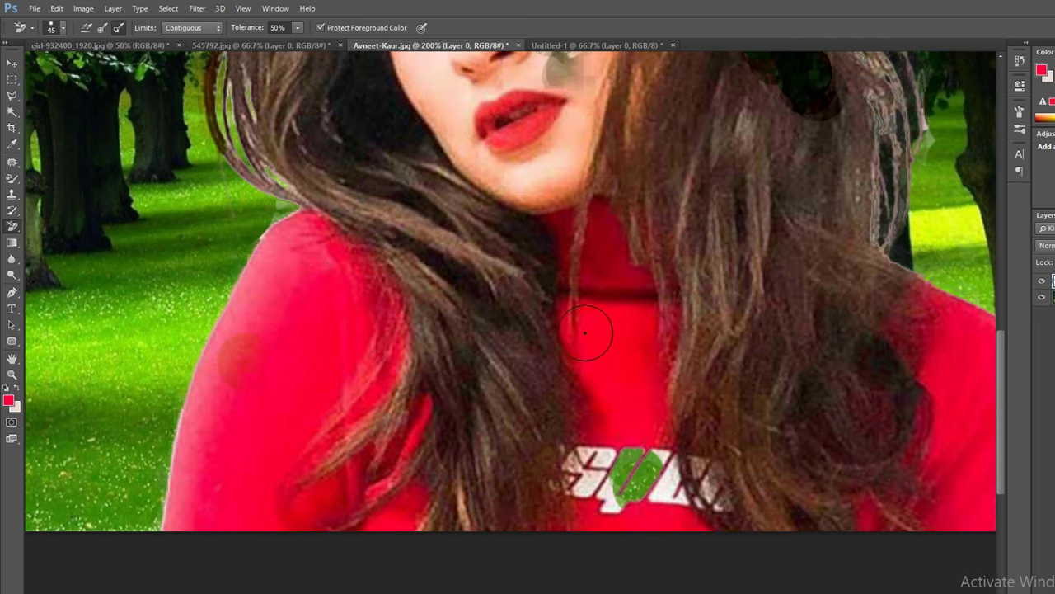
scroll(629, 313, "up", 3)
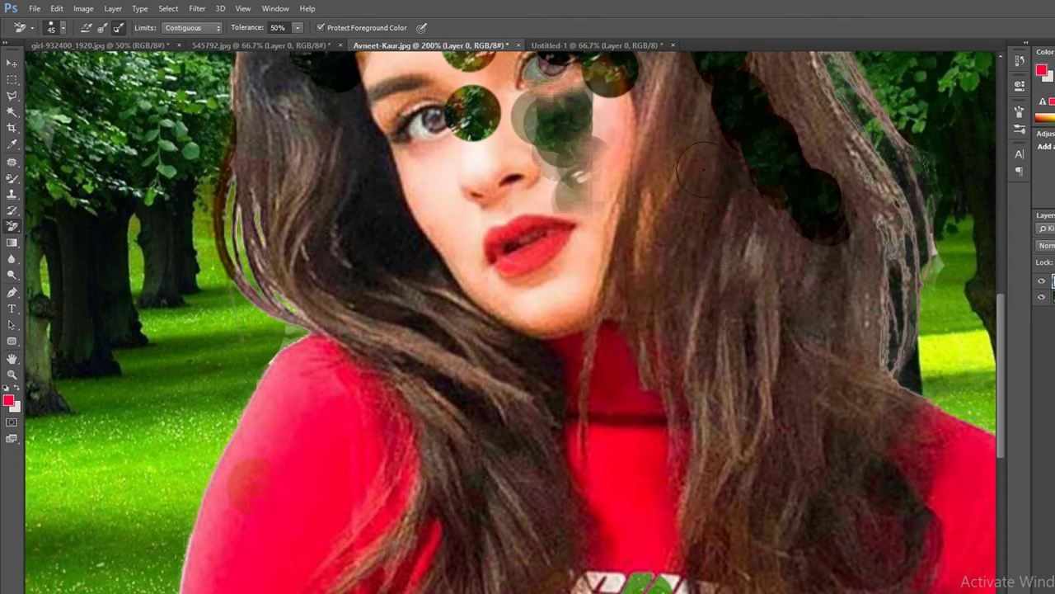
left_click_drag(491, 145, 443, 196)
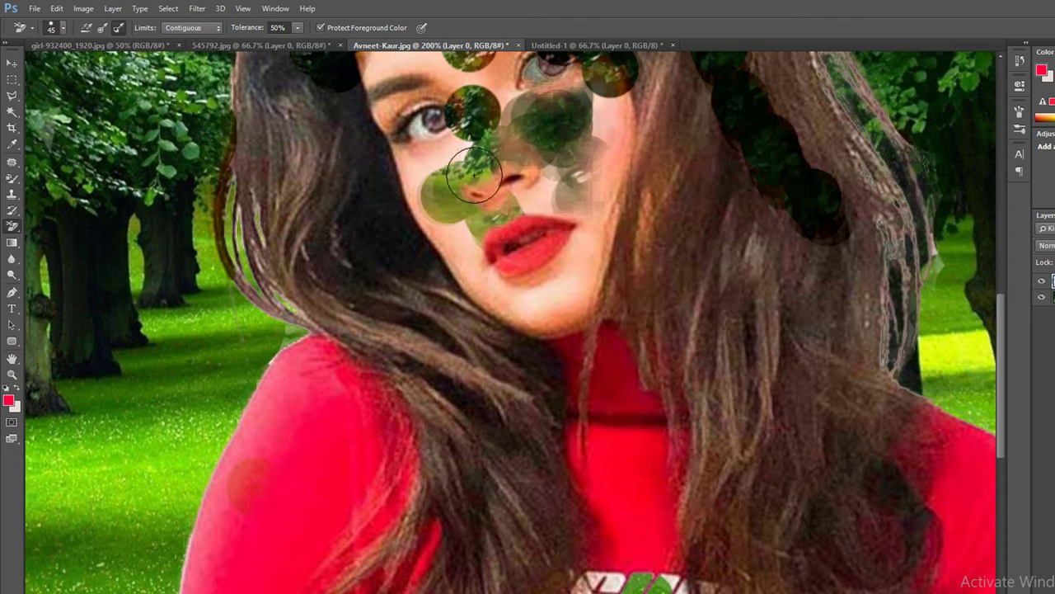
left_click_drag(495, 221, 443, 148)
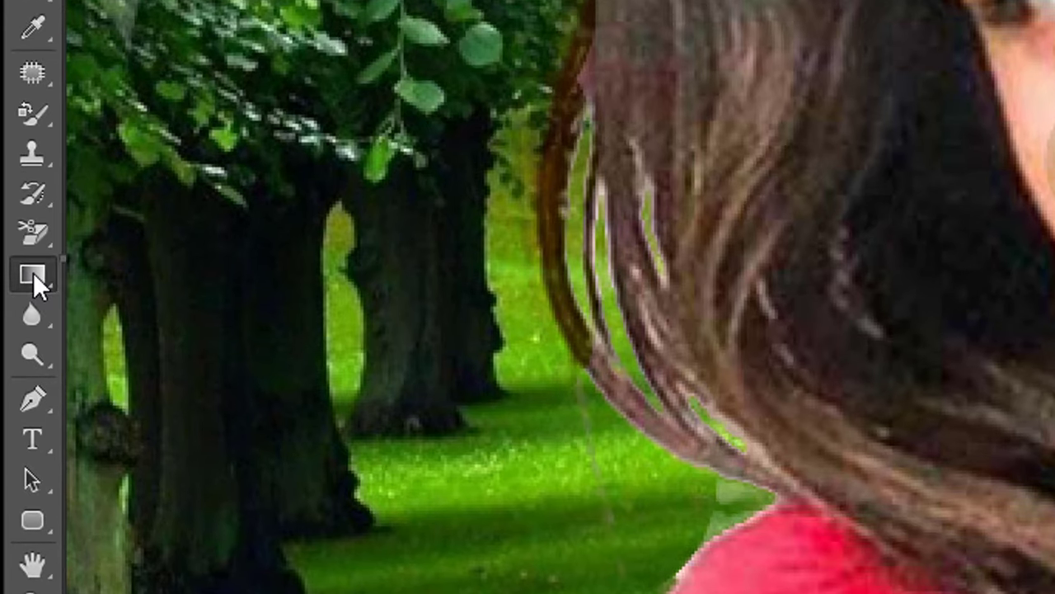
Show the eraser tool flyout listing the eraser types, including Magic Eraser
right_click(13, 240)
right_click(35, 235)
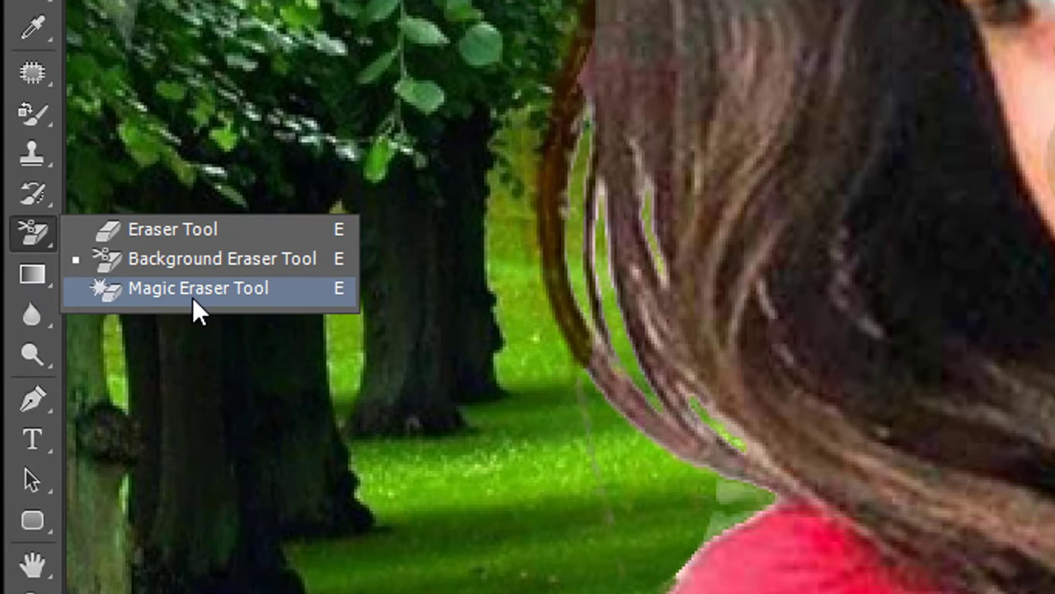